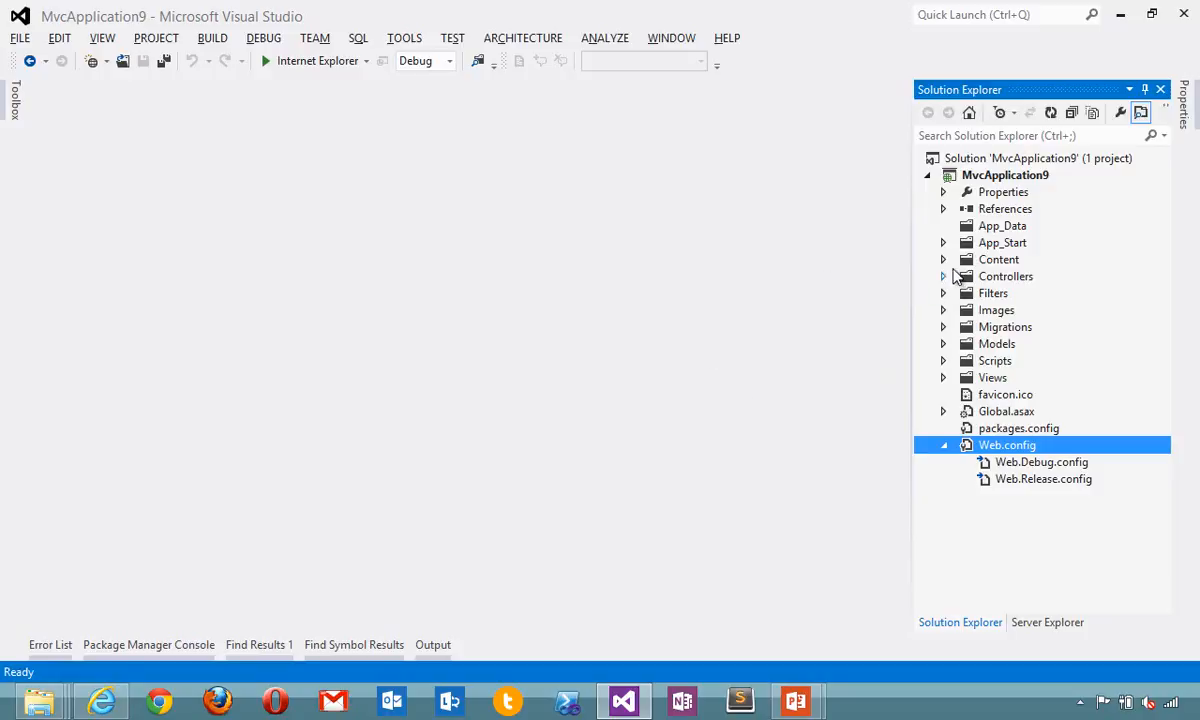
# Expand the Controllers, Models and Migrations folders and open the InitialCreate and added extra stuff migrations to review their code
pyautogui.click(943, 277)
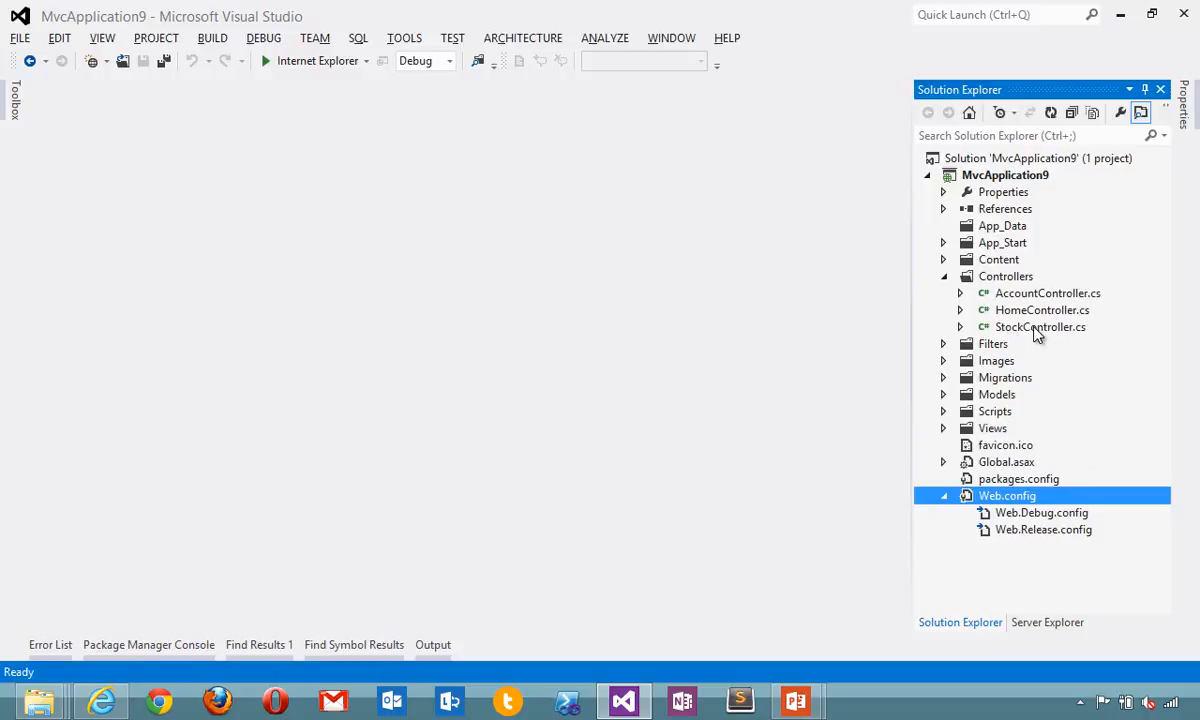
pyautogui.click(943, 394)
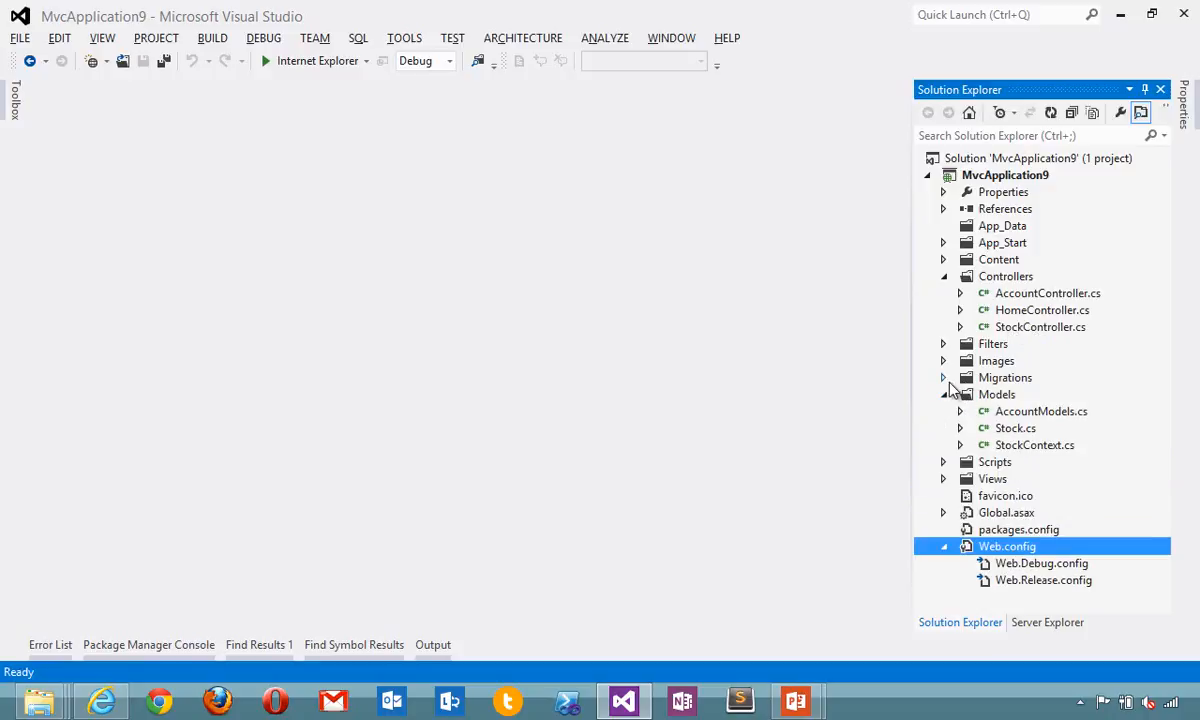
pyautogui.click(943, 377)
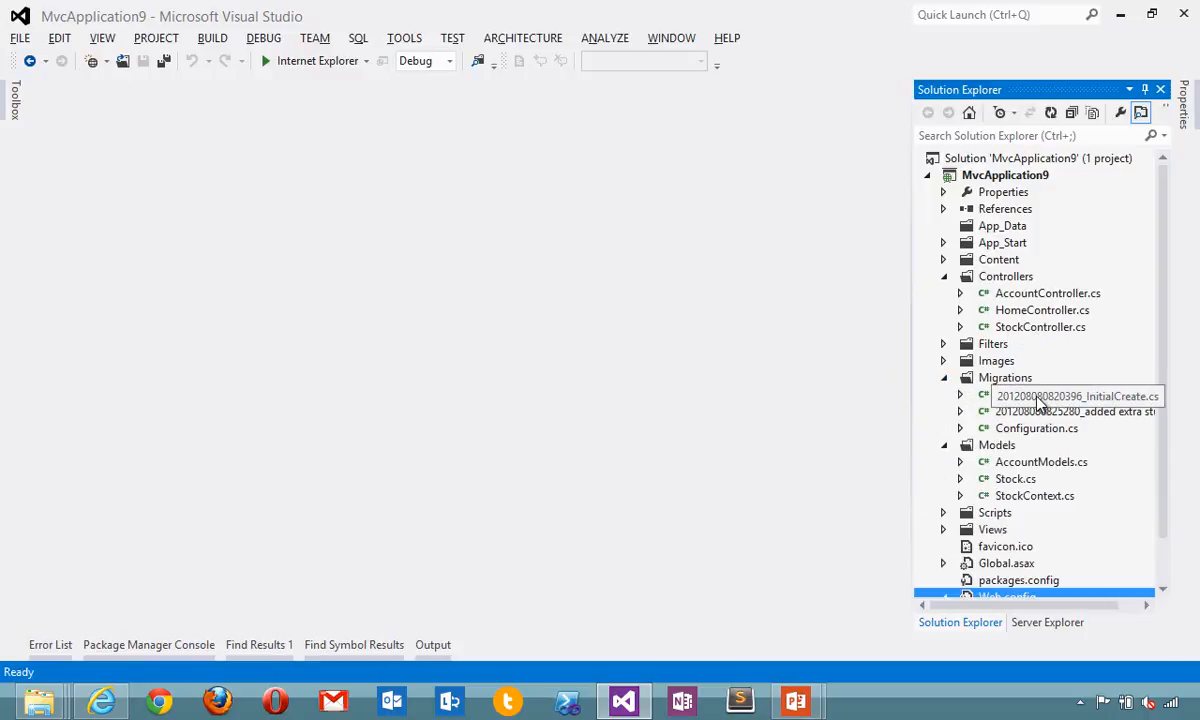
pyautogui.doubleClick(1045, 396)
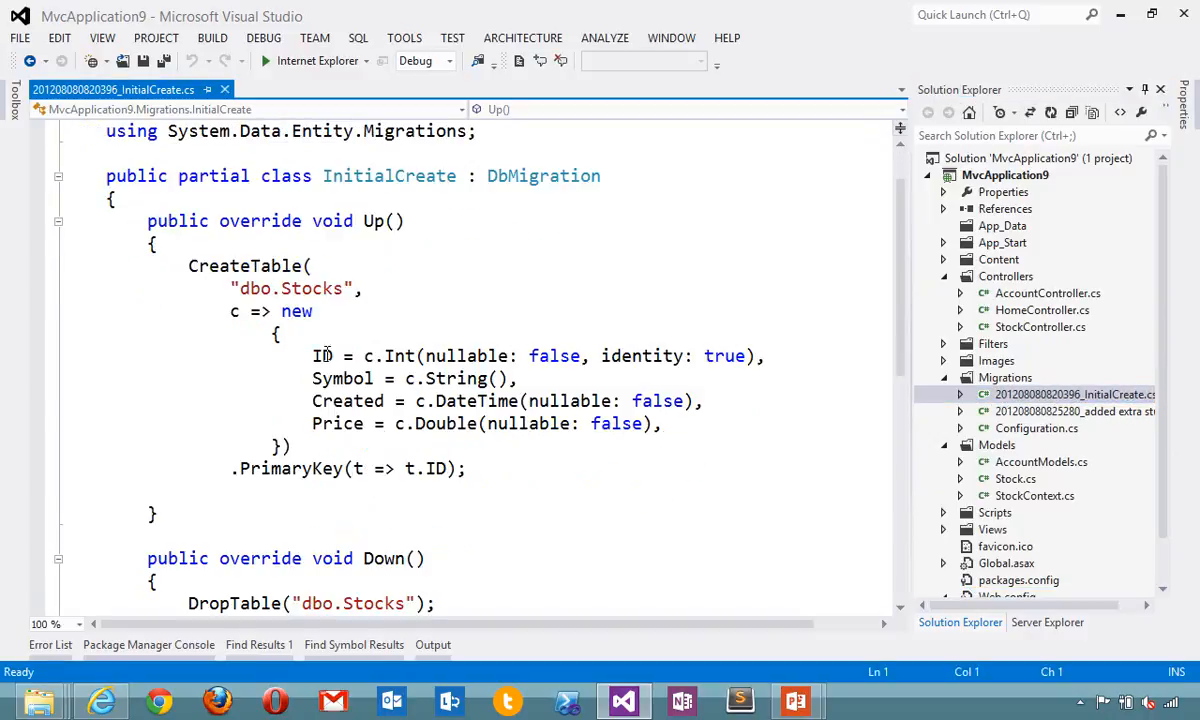
pyautogui.click(1050, 414)
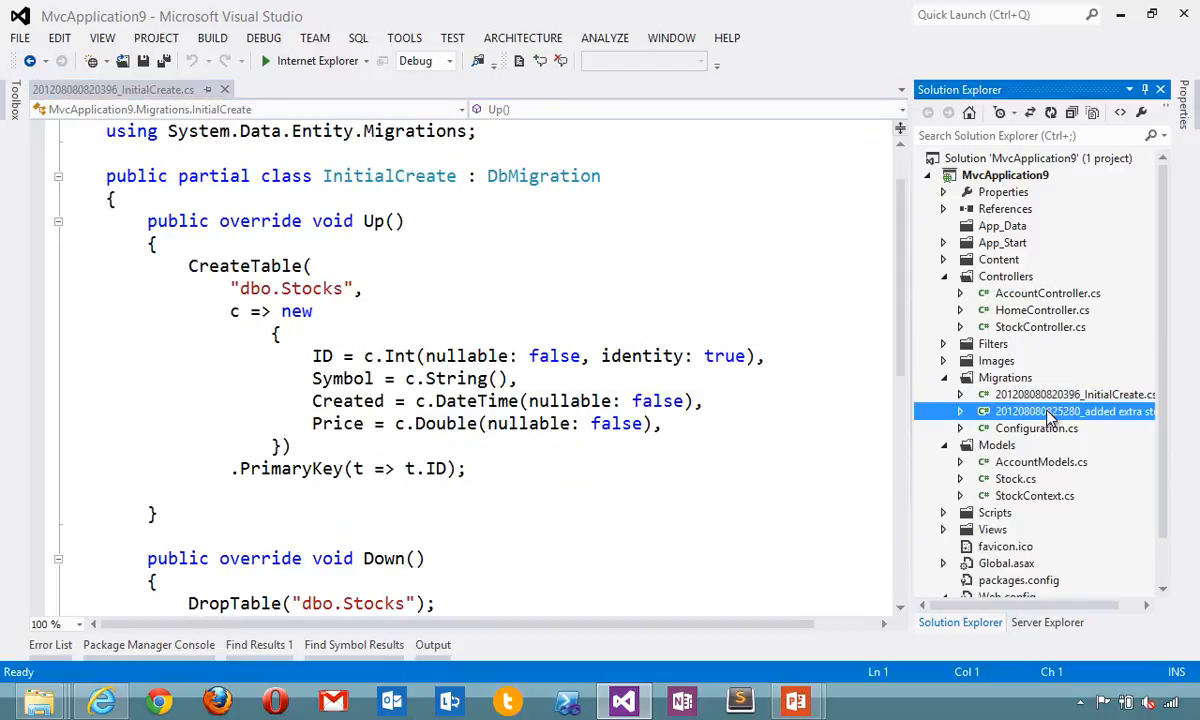
pyautogui.doubleClick(1050, 414)
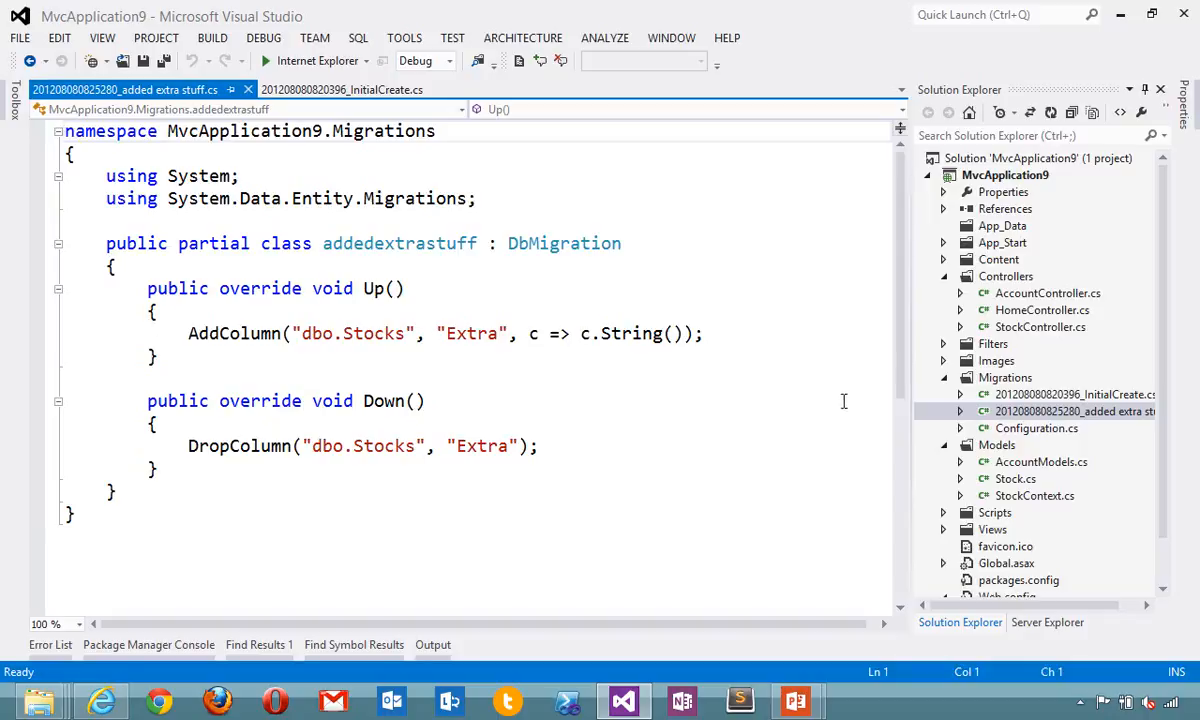
# Collapse the Models, Migrations and Controllers folders in the project tree and return to the added extra stuff migration
pyautogui.click(943, 378)
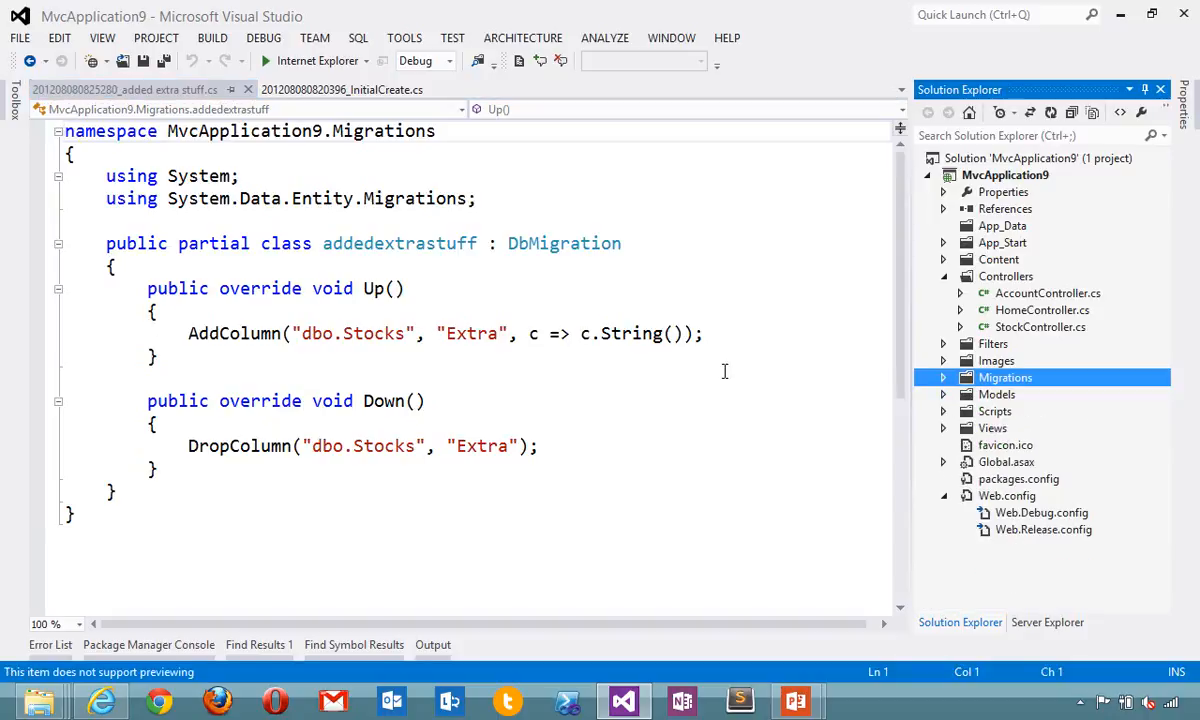
pyautogui.click(943, 276)
pyautogui.click(262, 289)
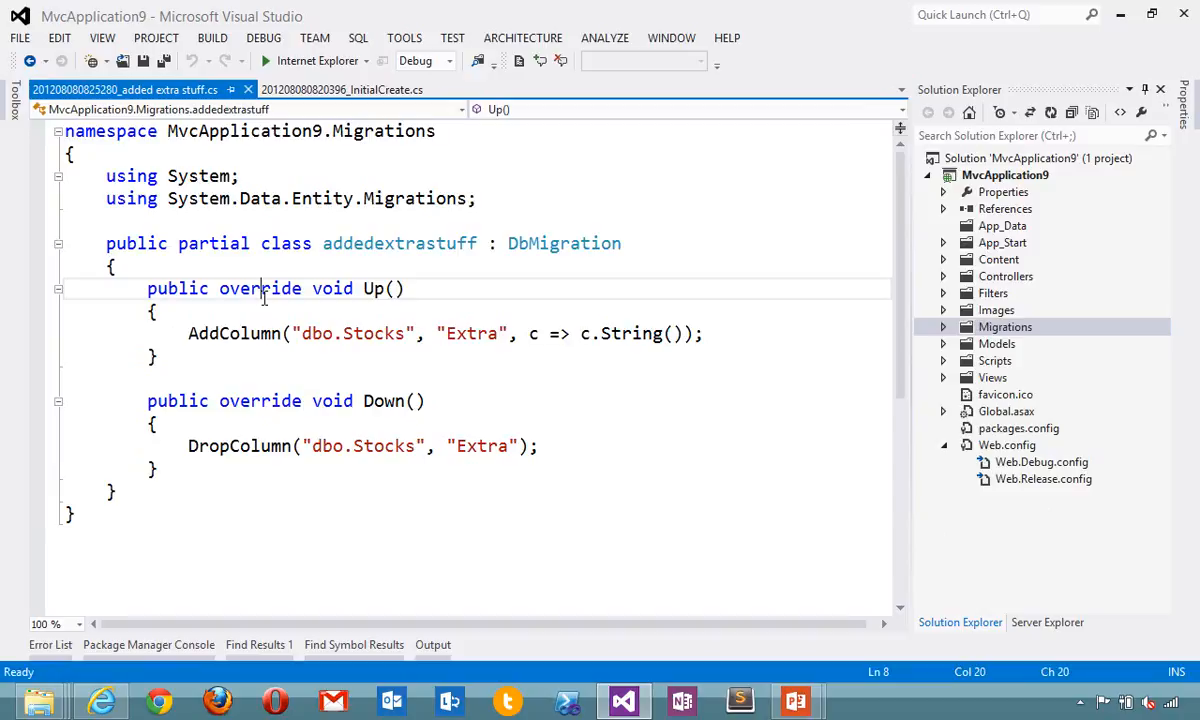
# Switch to the Windows Azure portal and create the web site scottstockapp with a new SQL database on a new East US server
pyautogui.click(101, 701)
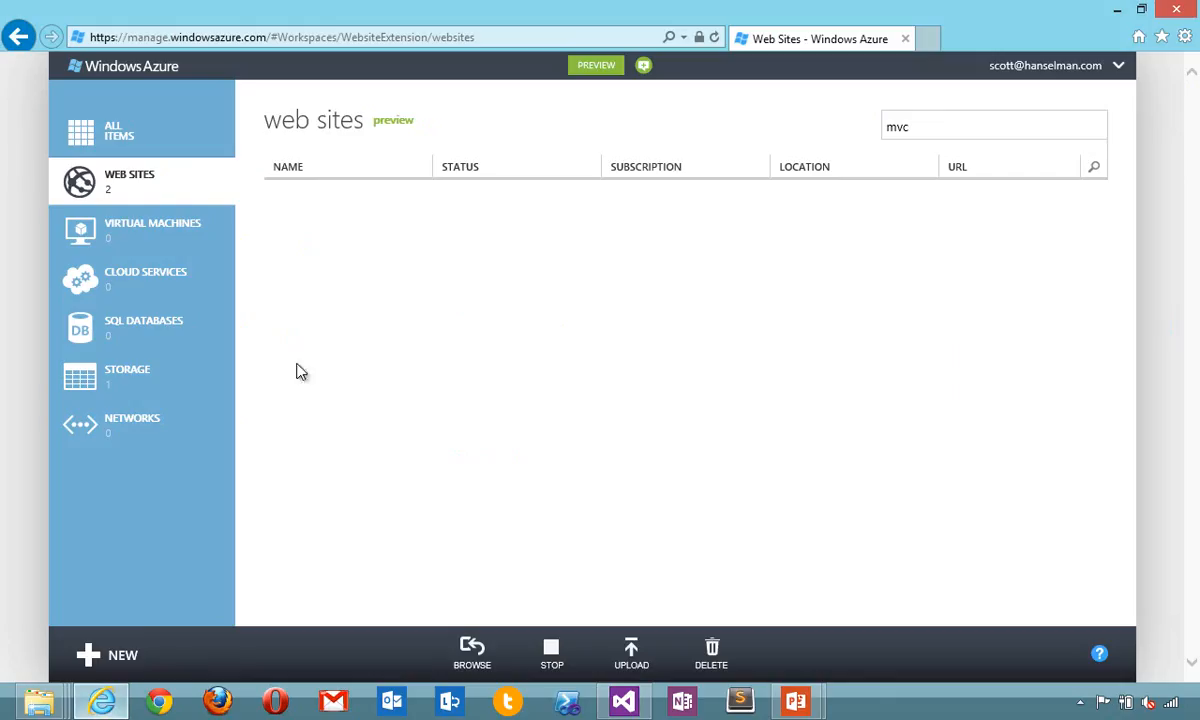
pyautogui.click(92, 654)
pyautogui.click(170, 279)
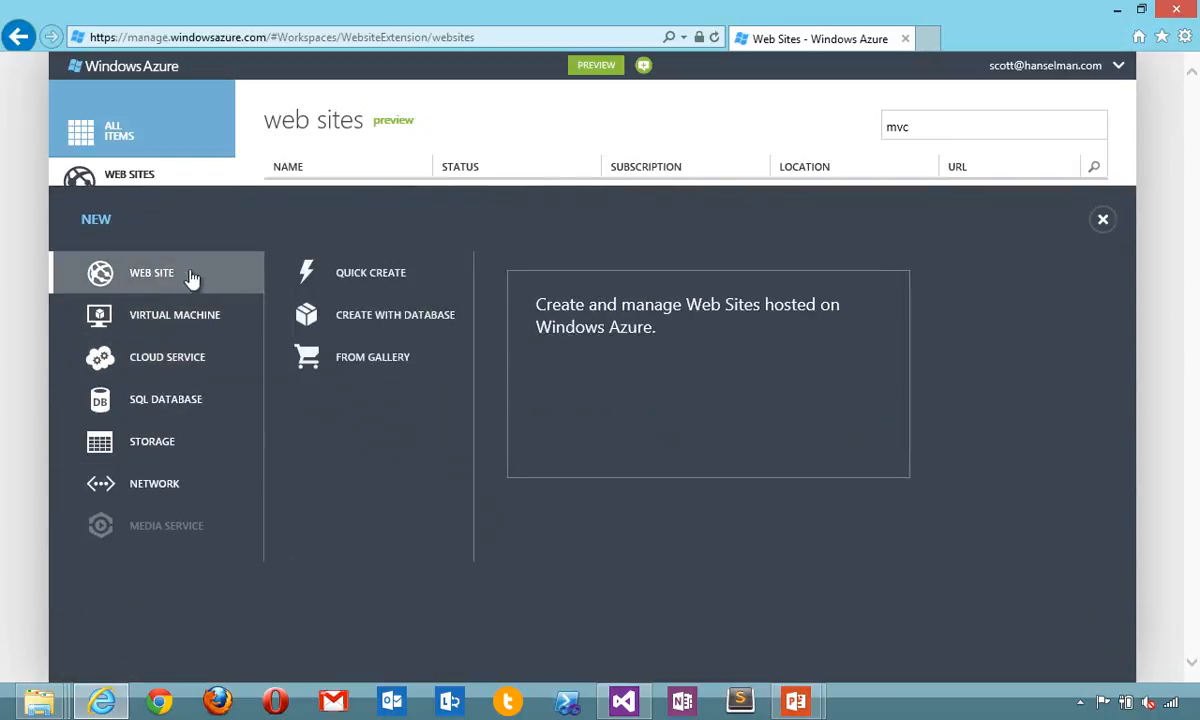
pyautogui.click(348, 316)
pyautogui.click(476, 308)
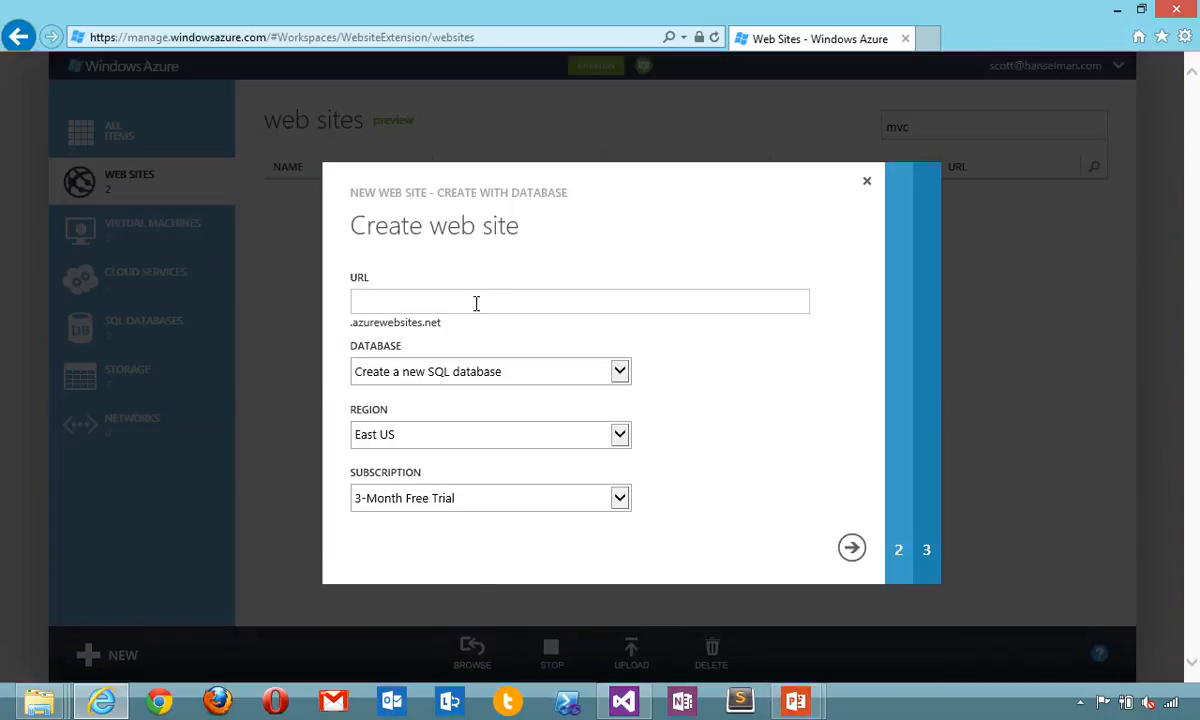
pyautogui.write('scottsock')
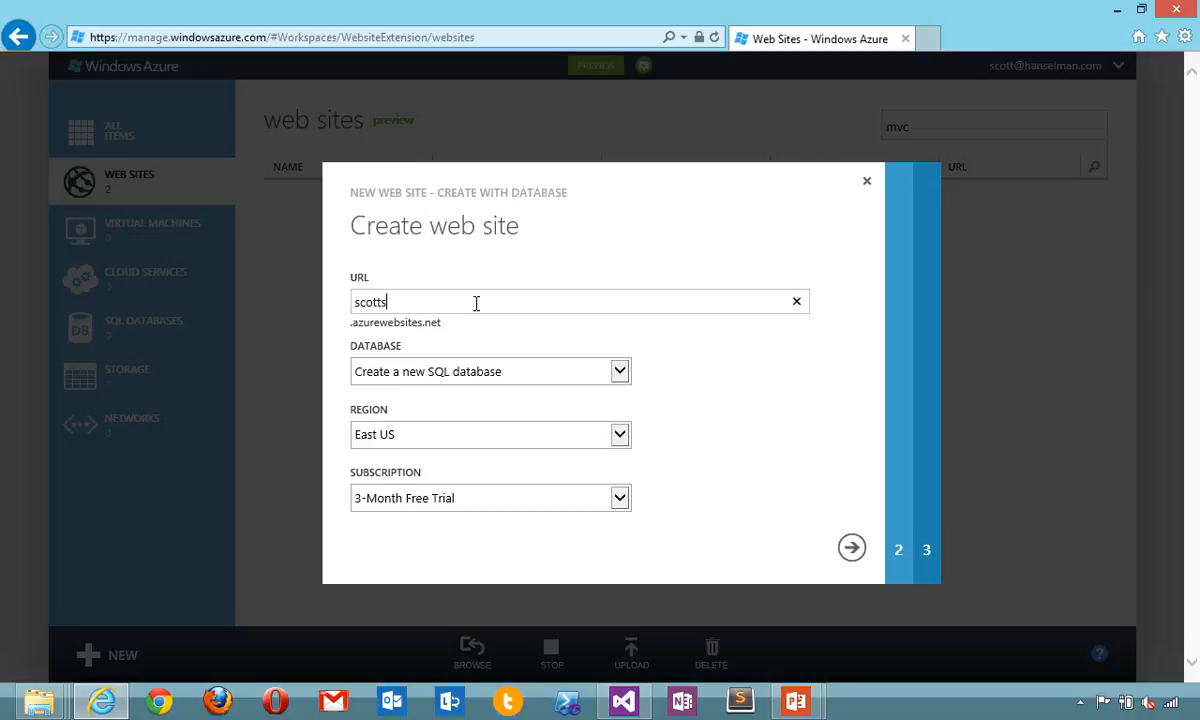
pyautogui.press('BackSpace')
pyautogui.press('BackSpace')
pyautogui.write('tockapp')
pyautogui.click(851, 547)
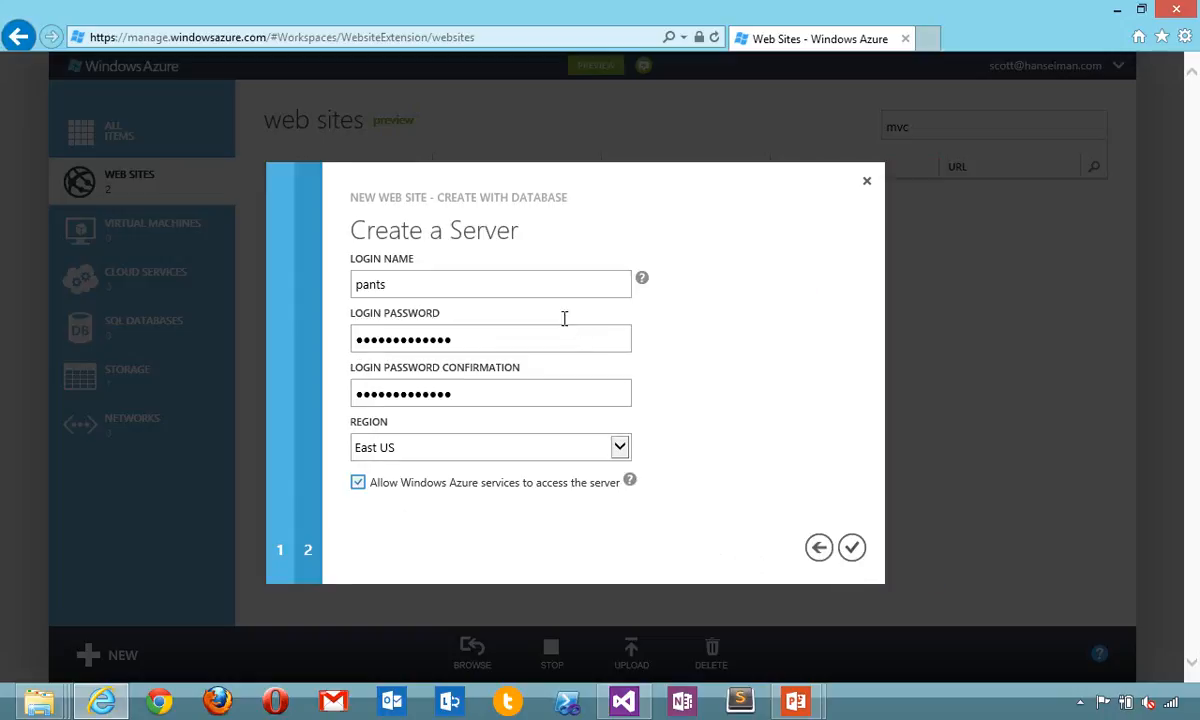
pyautogui.click(852, 547)
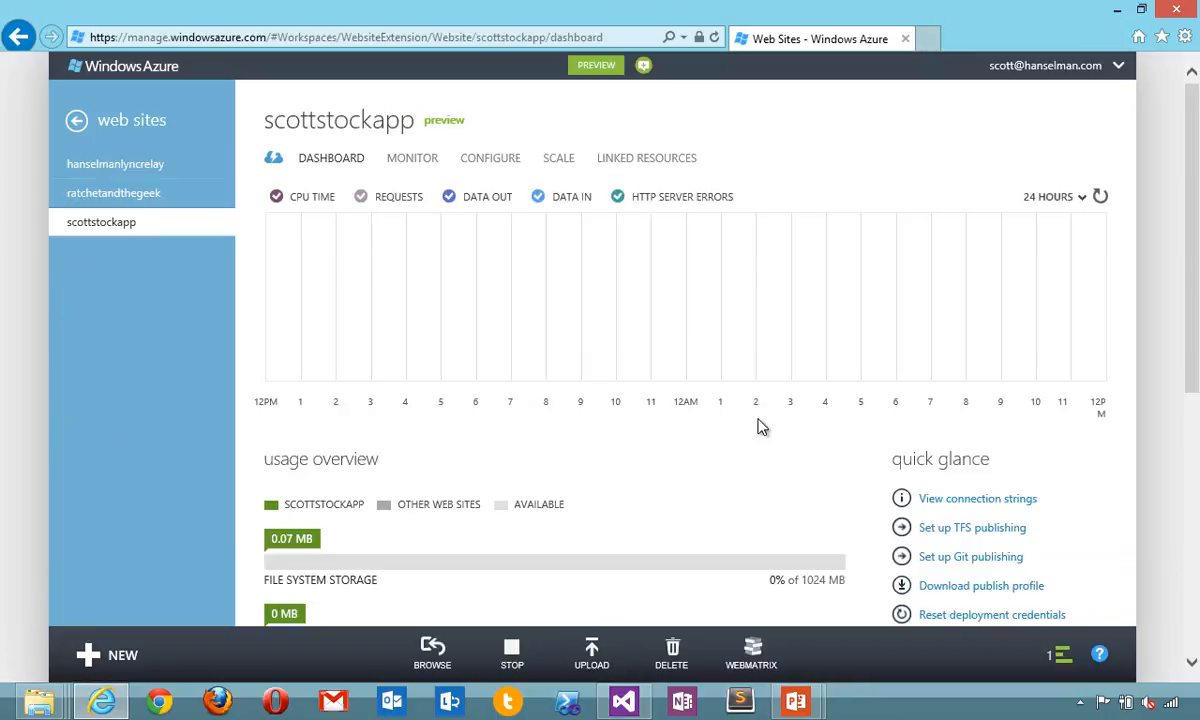
# Save scottstockapp's publish profile from the Azure dashboard and import it into the publish settings of MvcApplication9 in Visual Studio
pyautogui.click(974, 590)
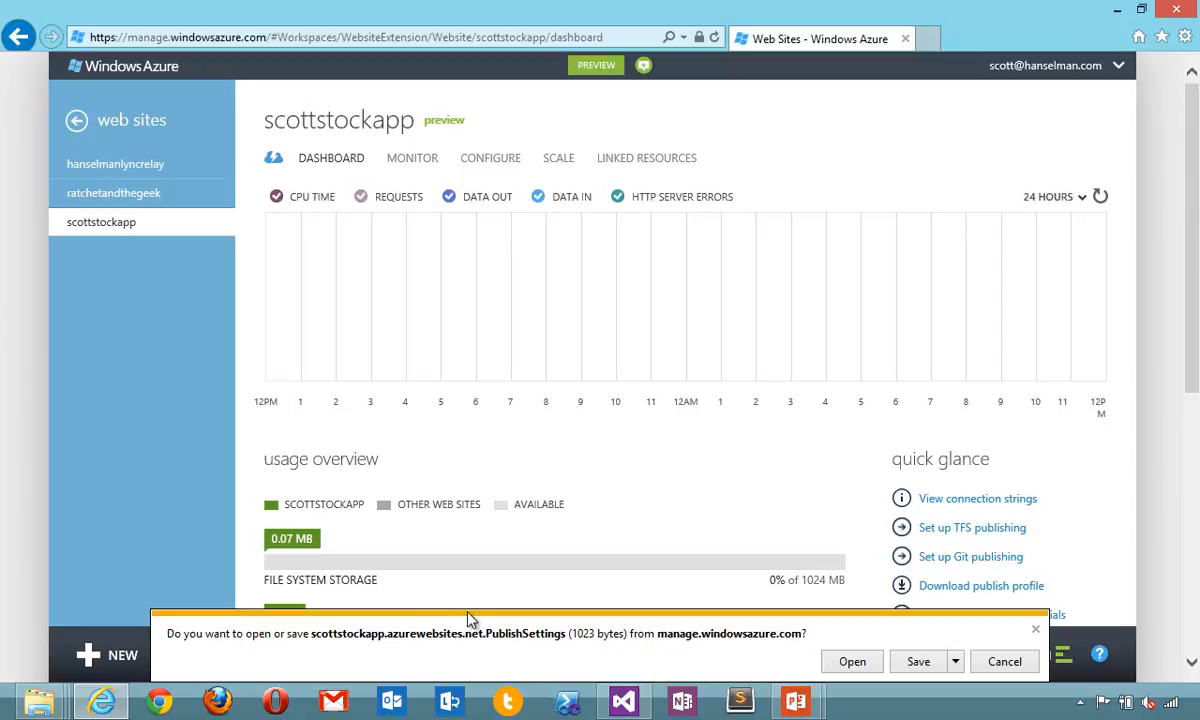
pyautogui.click(918, 661)
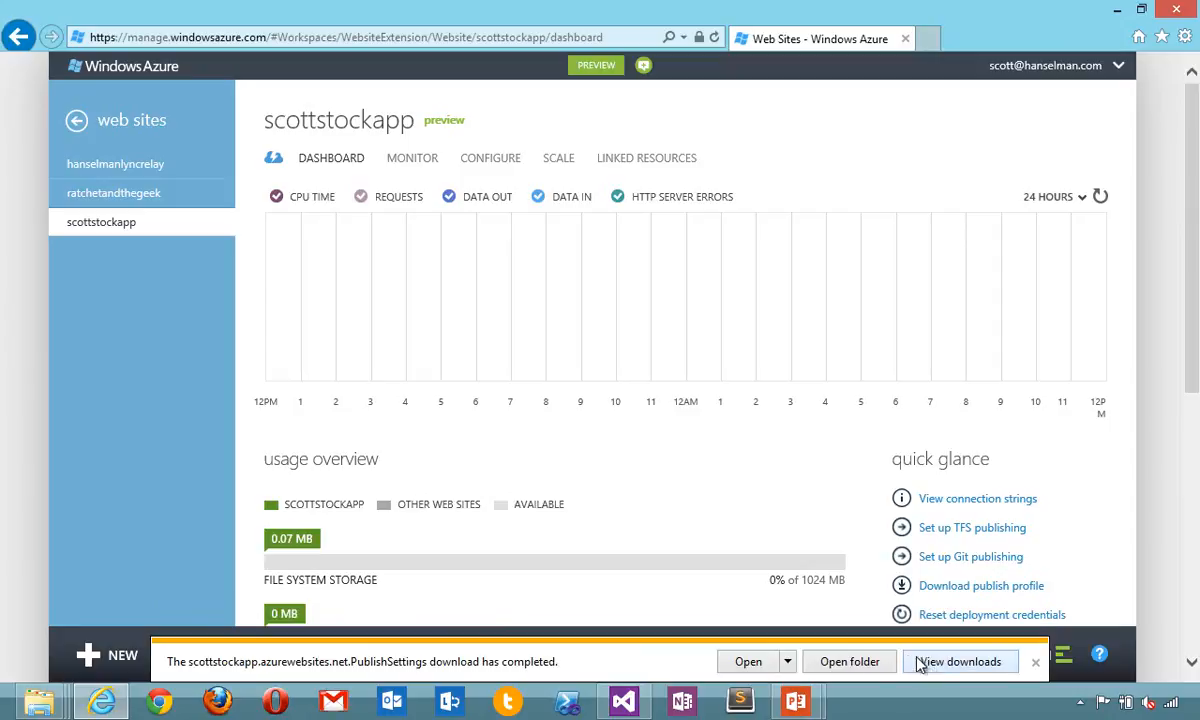
pyautogui.click(629, 697)
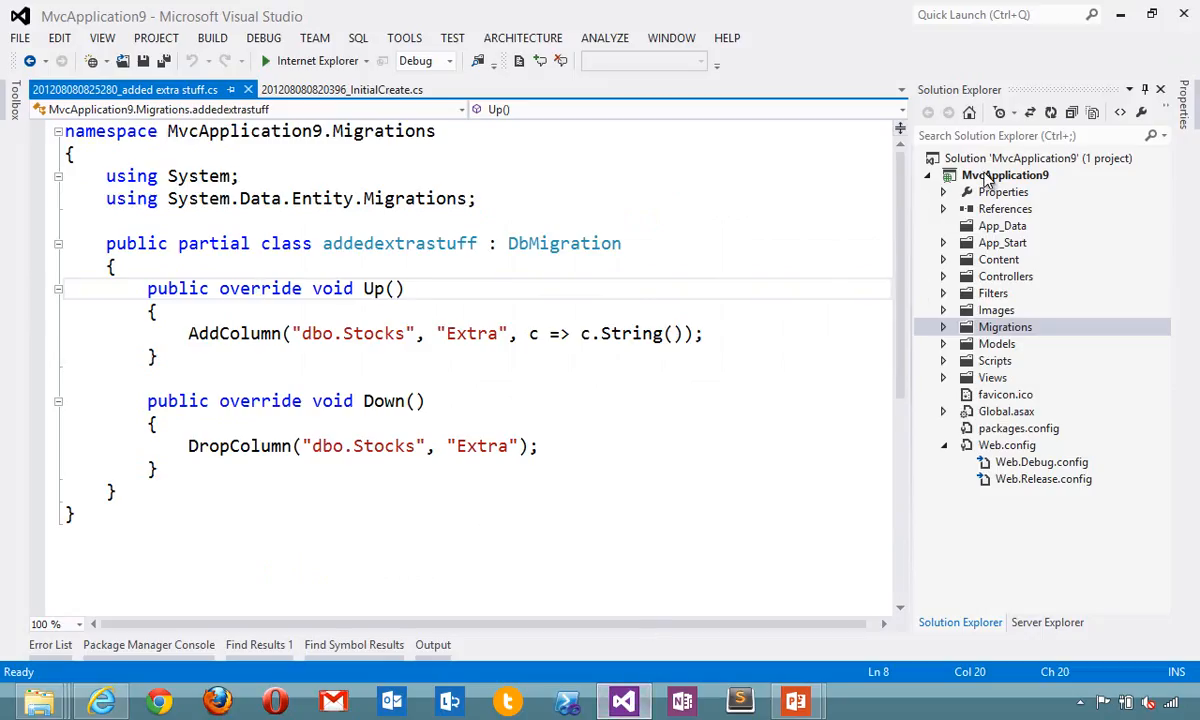
pyautogui.rightClick(935, 174)
pyautogui.click(690, 162)
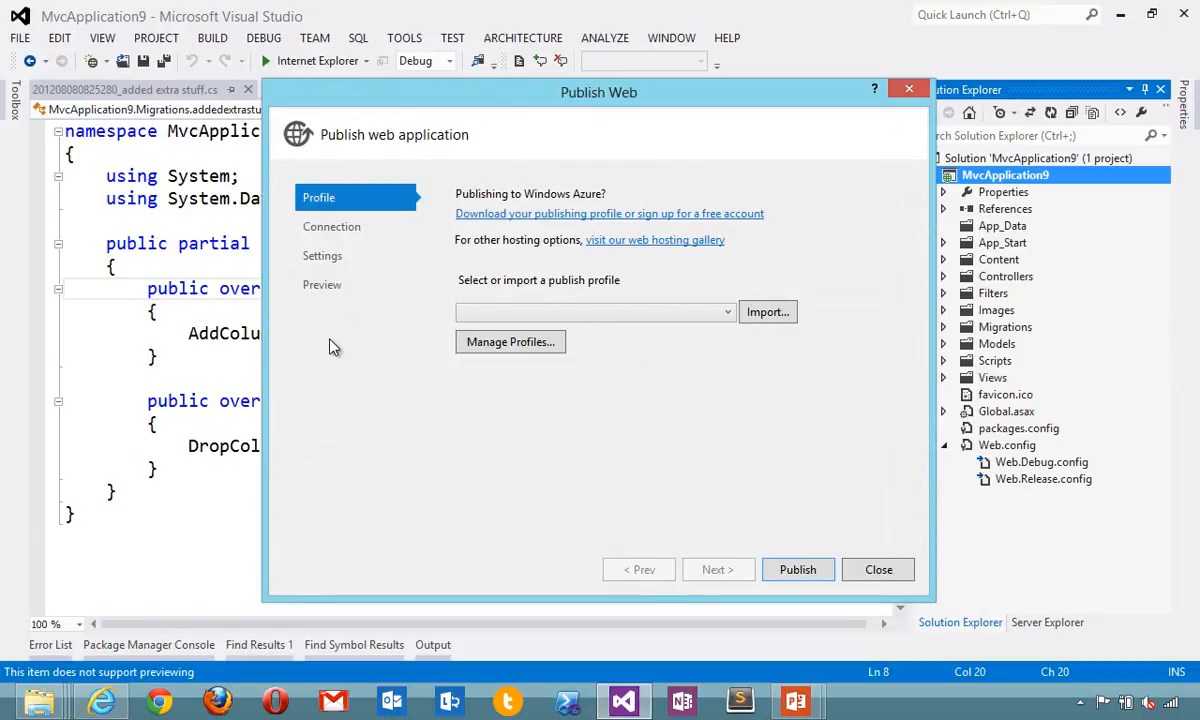
pyautogui.click(780, 315)
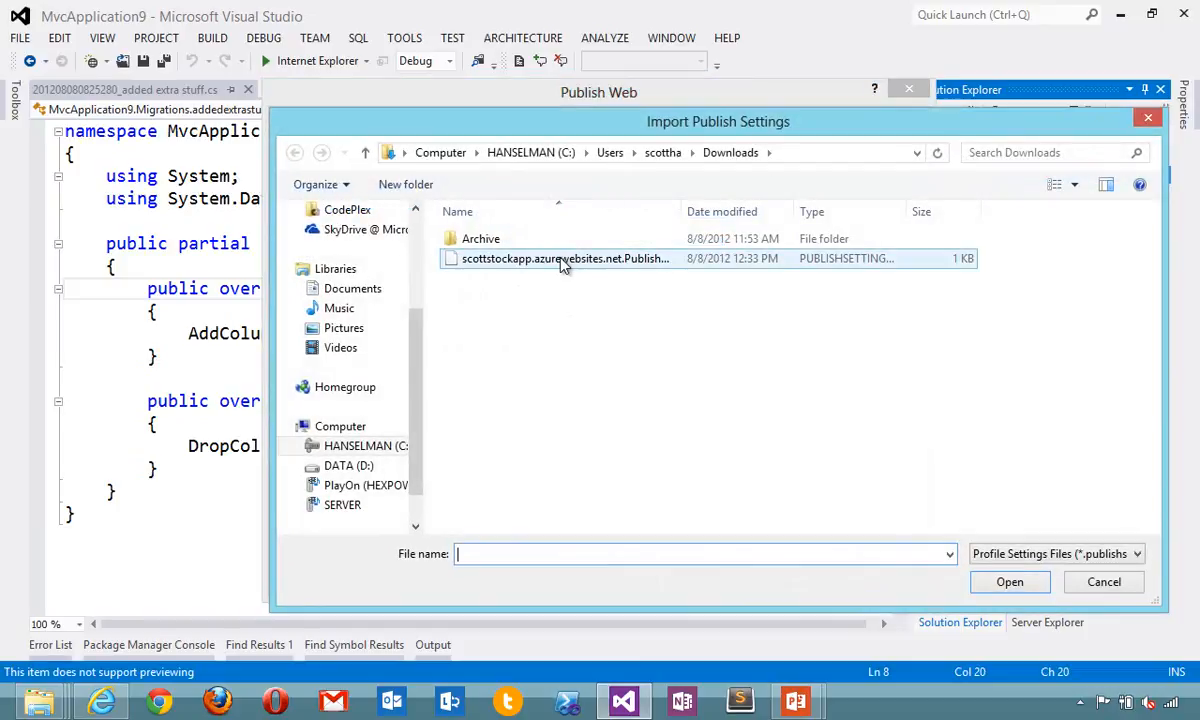
pyautogui.doubleClick(562, 260)
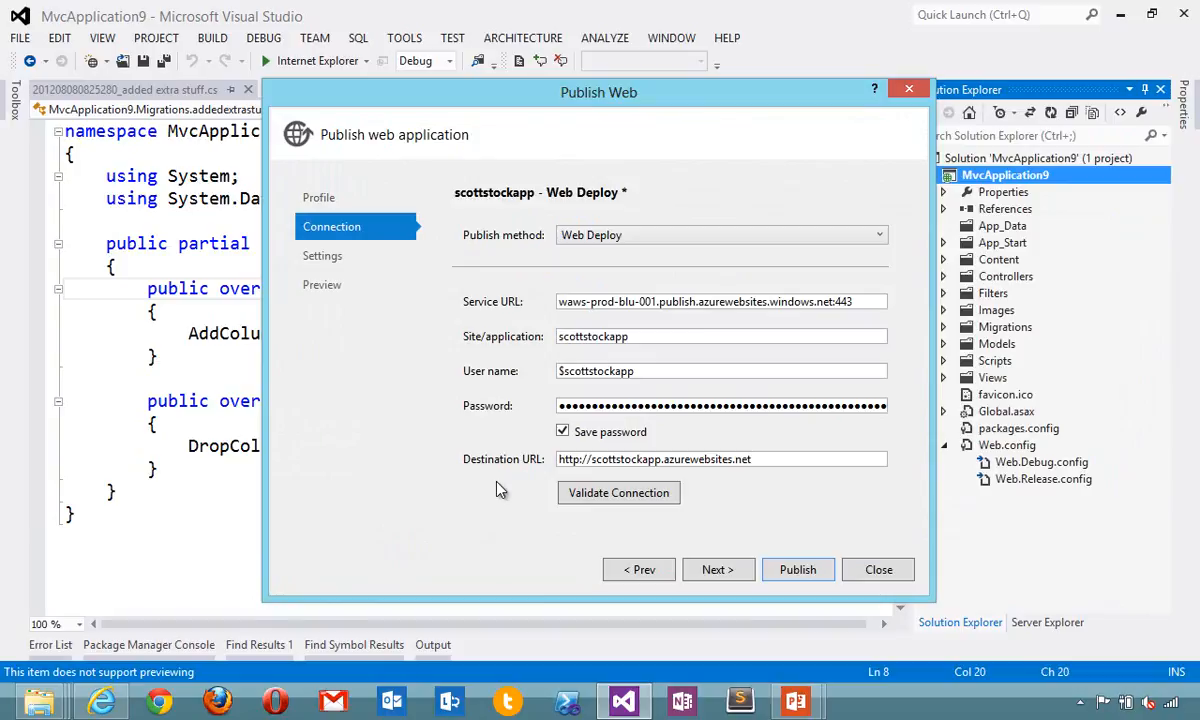
# Validate the Web Deploy connection, publish the application to scottstockapp.azurewebsites.net, and return to Visual Studio
pyautogui.click(650, 493)
pyautogui.click(797, 569)
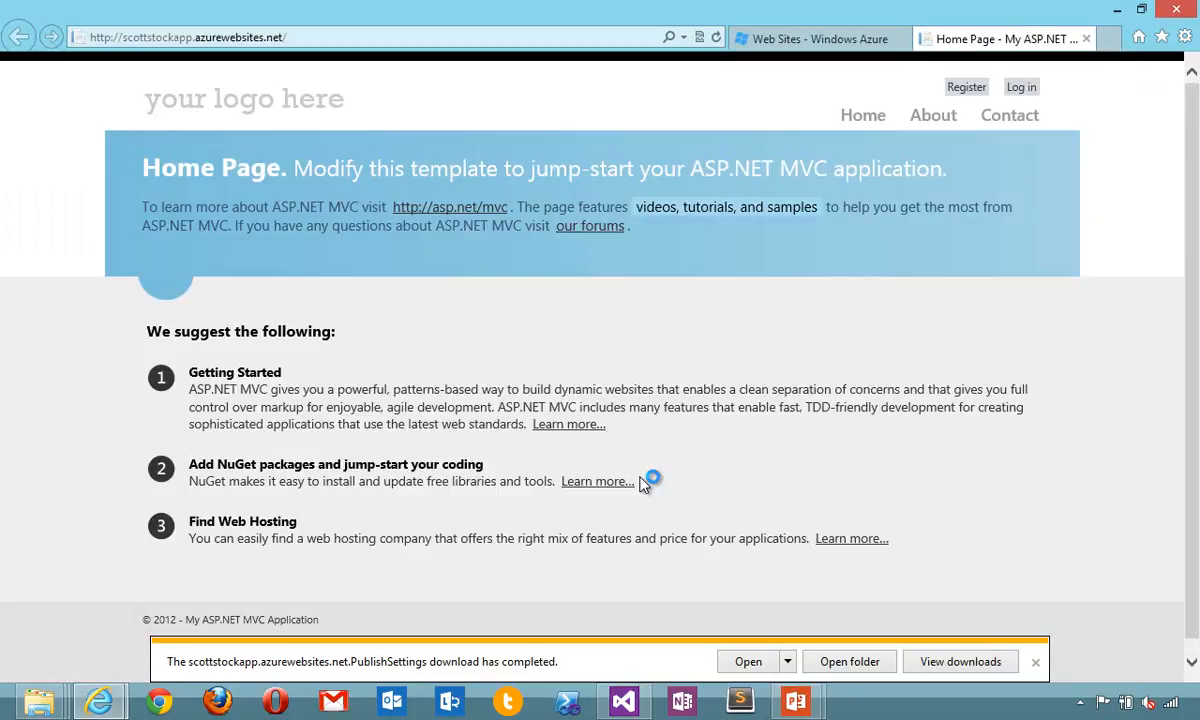
pyautogui.hotkey('alt', 'Tab')
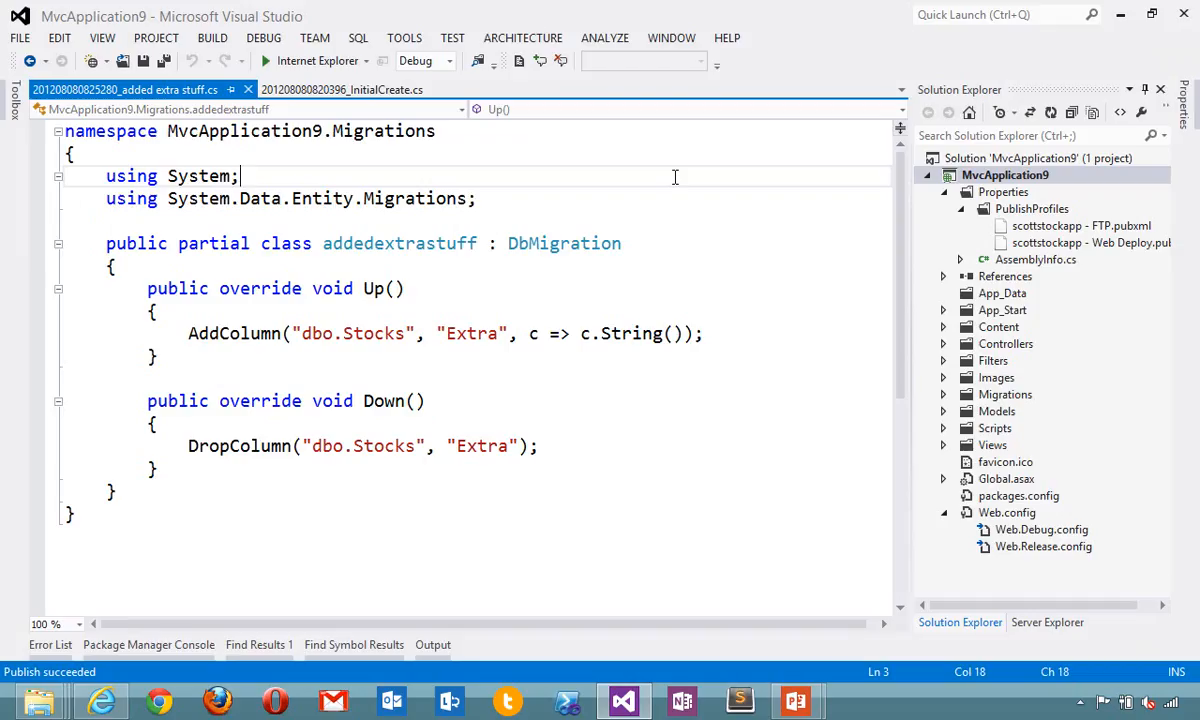
# Rename the scottstockapp Web Deploy publish profile to Production.pubxml and open it in the editor
pyautogui.click(1033, 211)
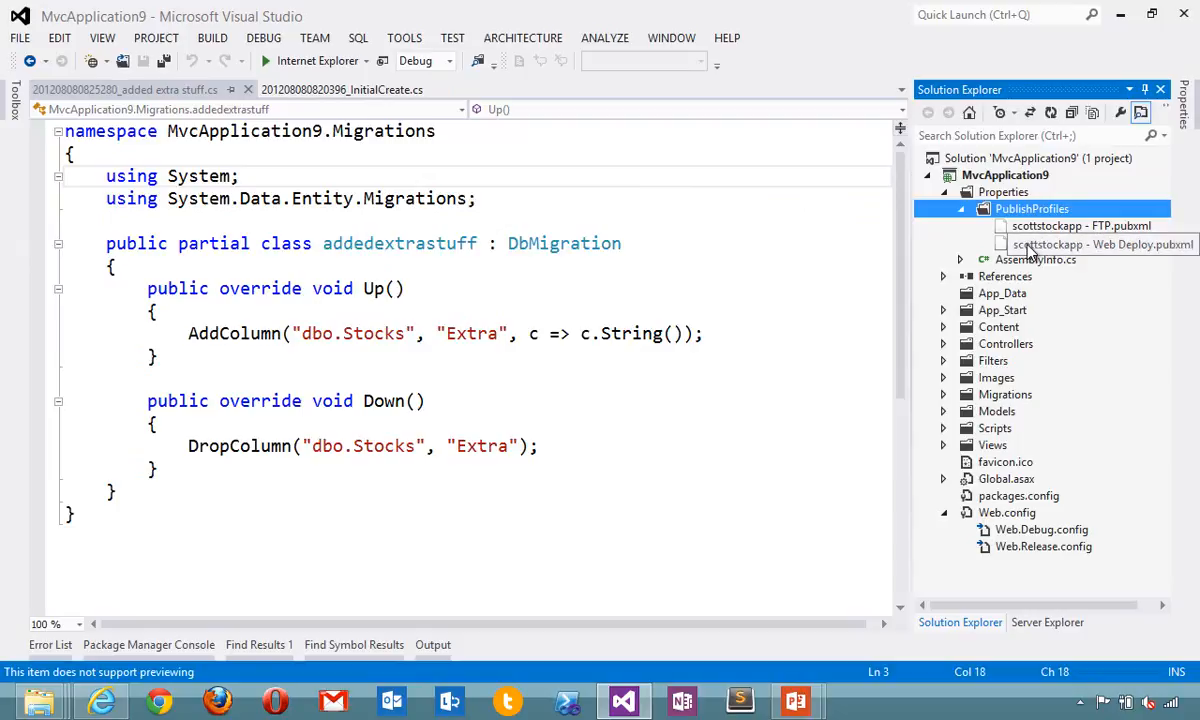
pyautogui.click(1040, 245)
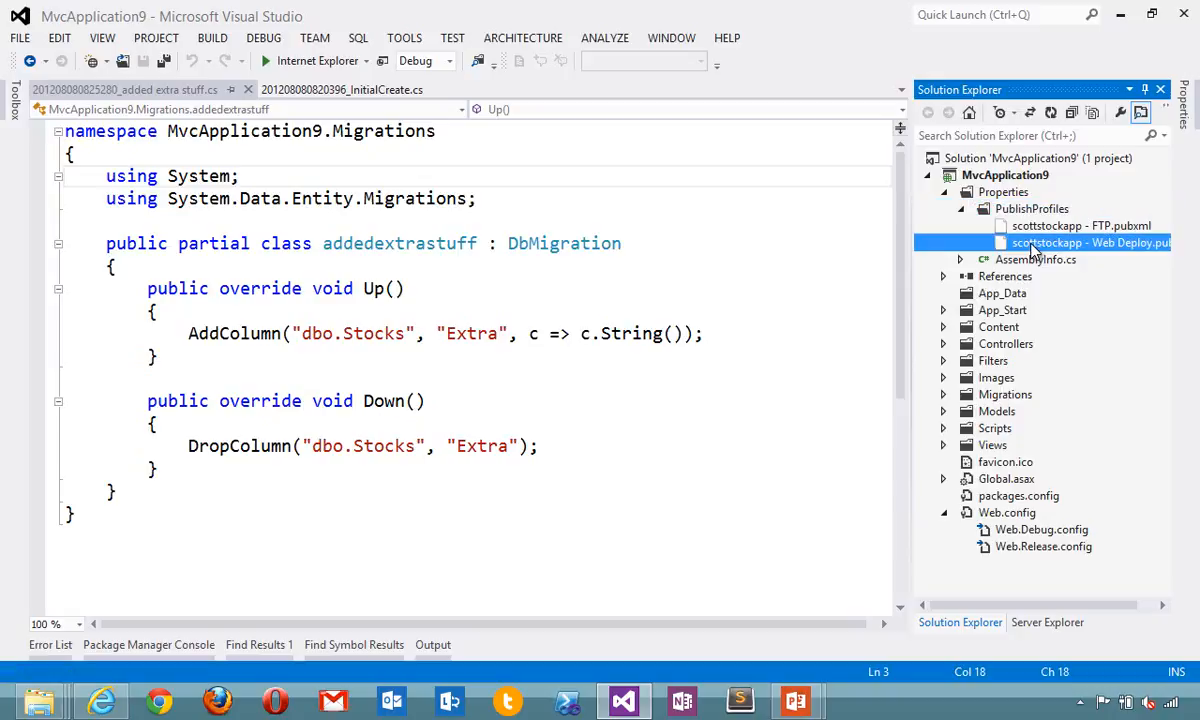
pyautogui.press('F2')
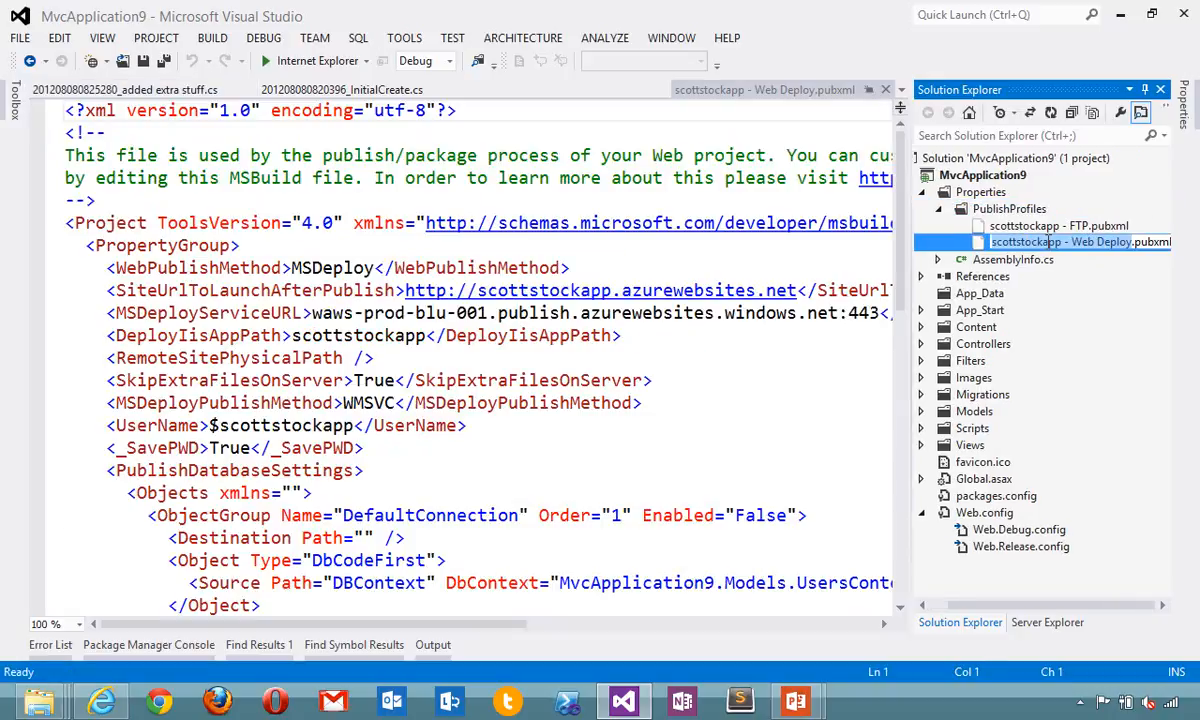
pyautogui.write('Production')
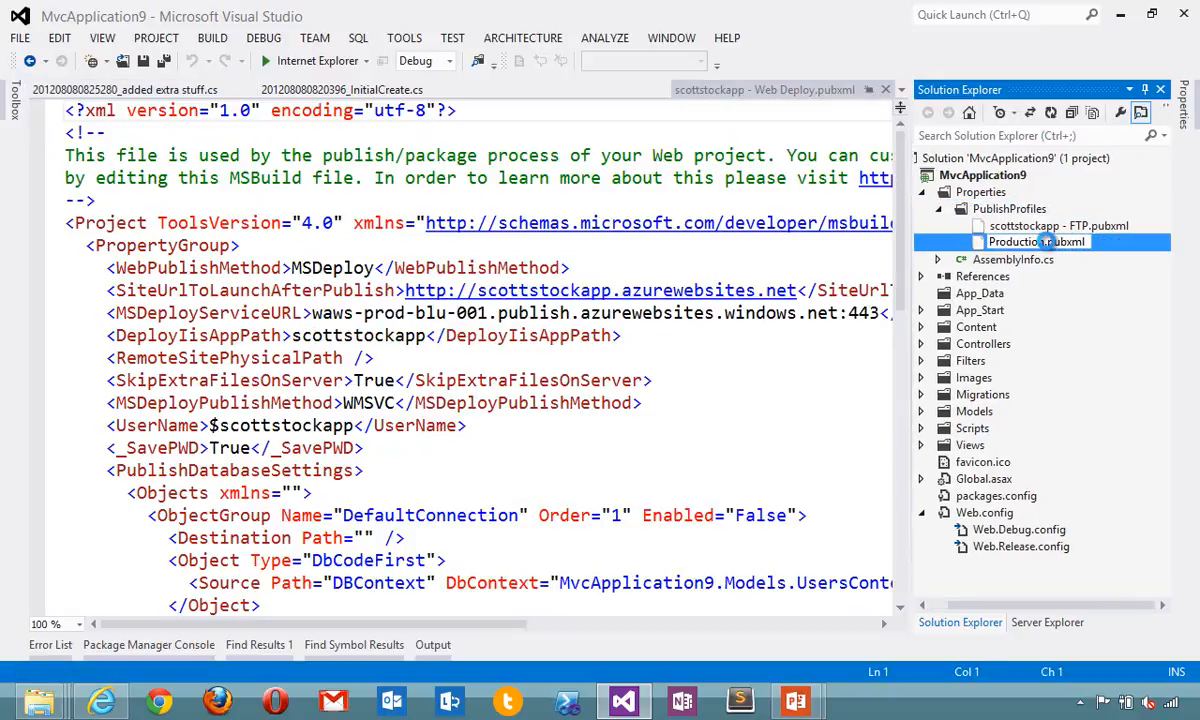
pyautogui.press('Return')
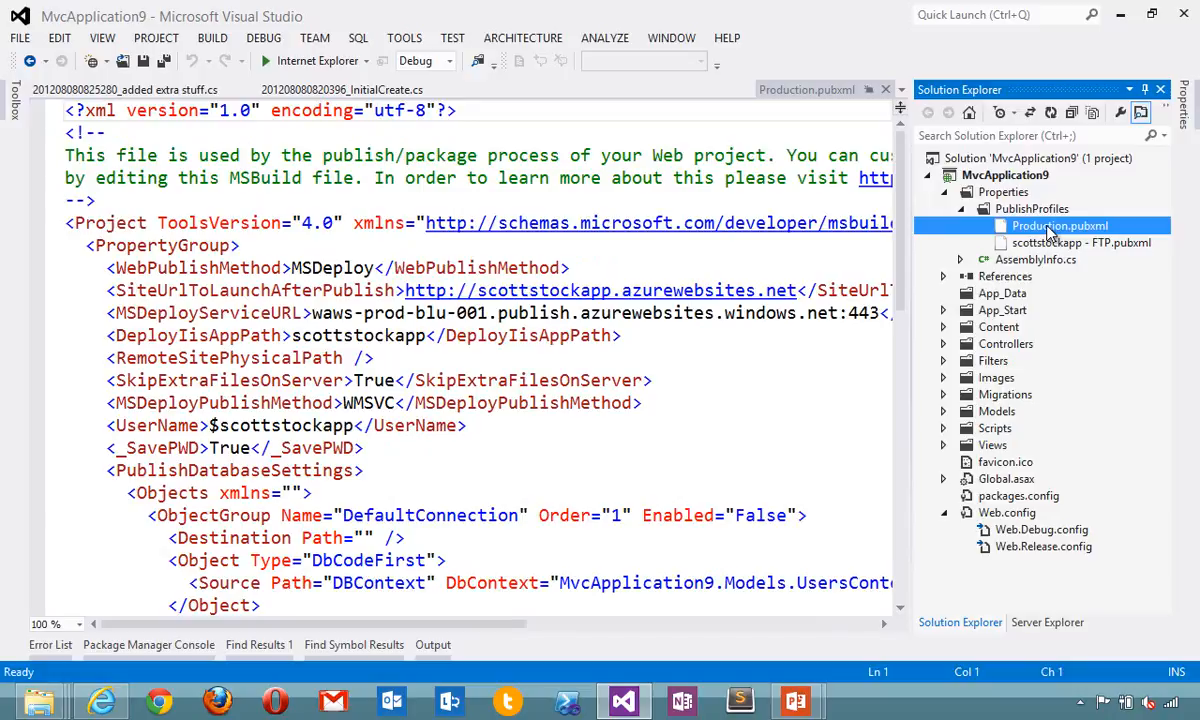
pyautogui.doubleClick(1050, 228)
# Open the downloaded scottstockapp.azurewebsites.net.PublishSettings file from the Downloads folder in Notepad
pyautogui.rightClick(38, 700)
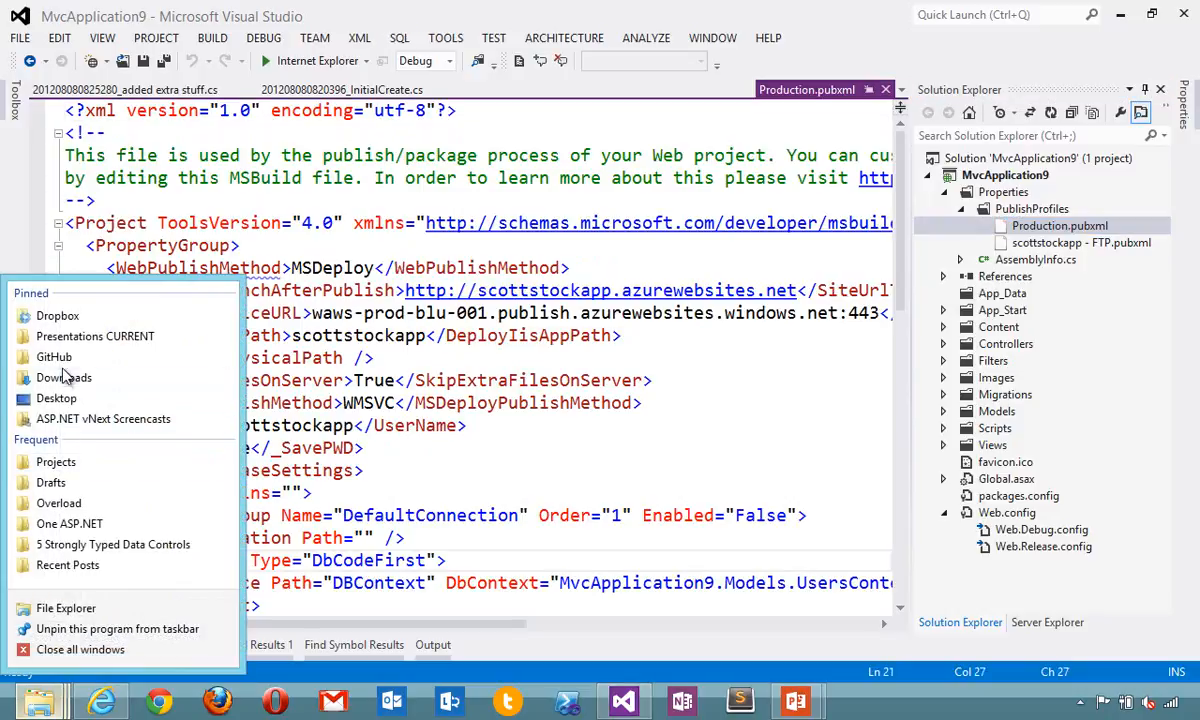
pyautogui.click(60, 383)
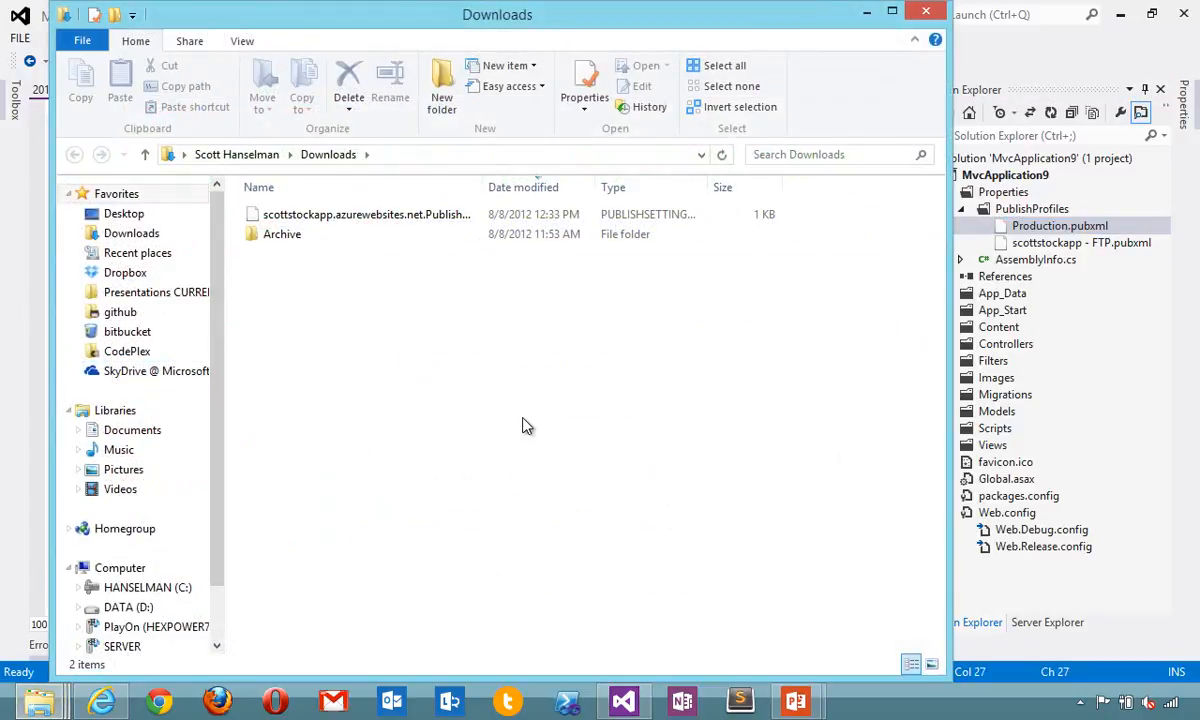
pyautogui.press('super+r')
pyautogui.write('notepad')
pyautogui.press('Return')
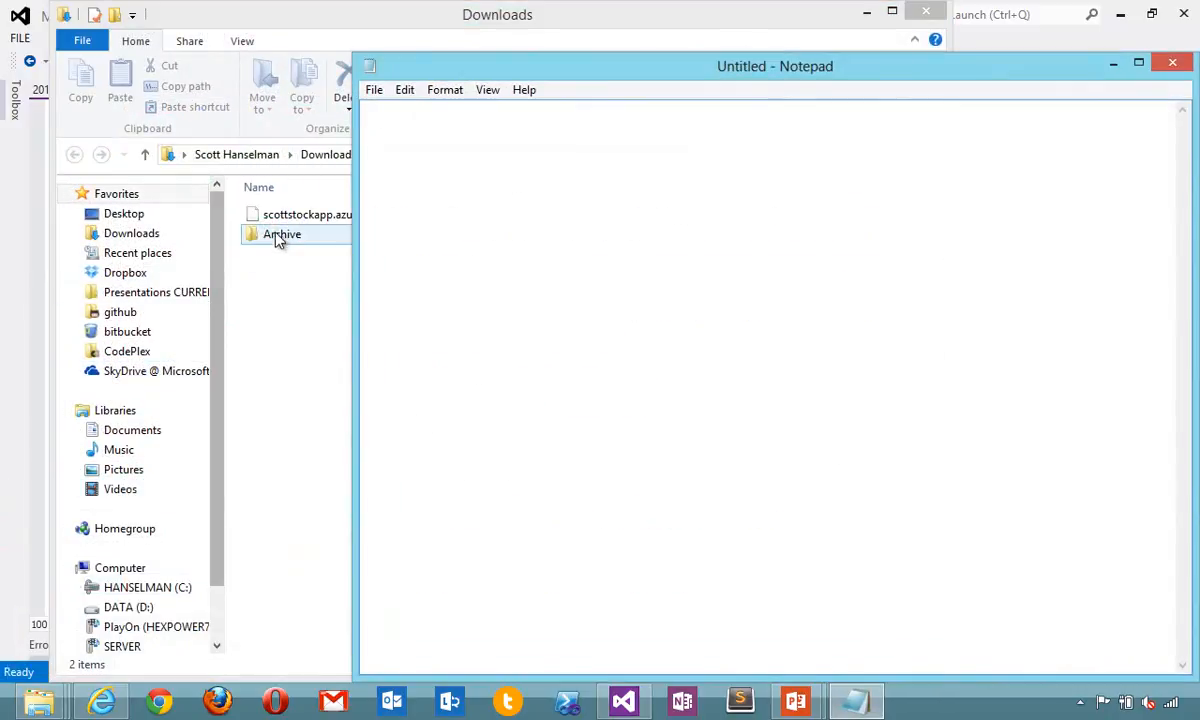
pyautogui.moveTo(306, 214); pyautogui.dragTo(486, 240)
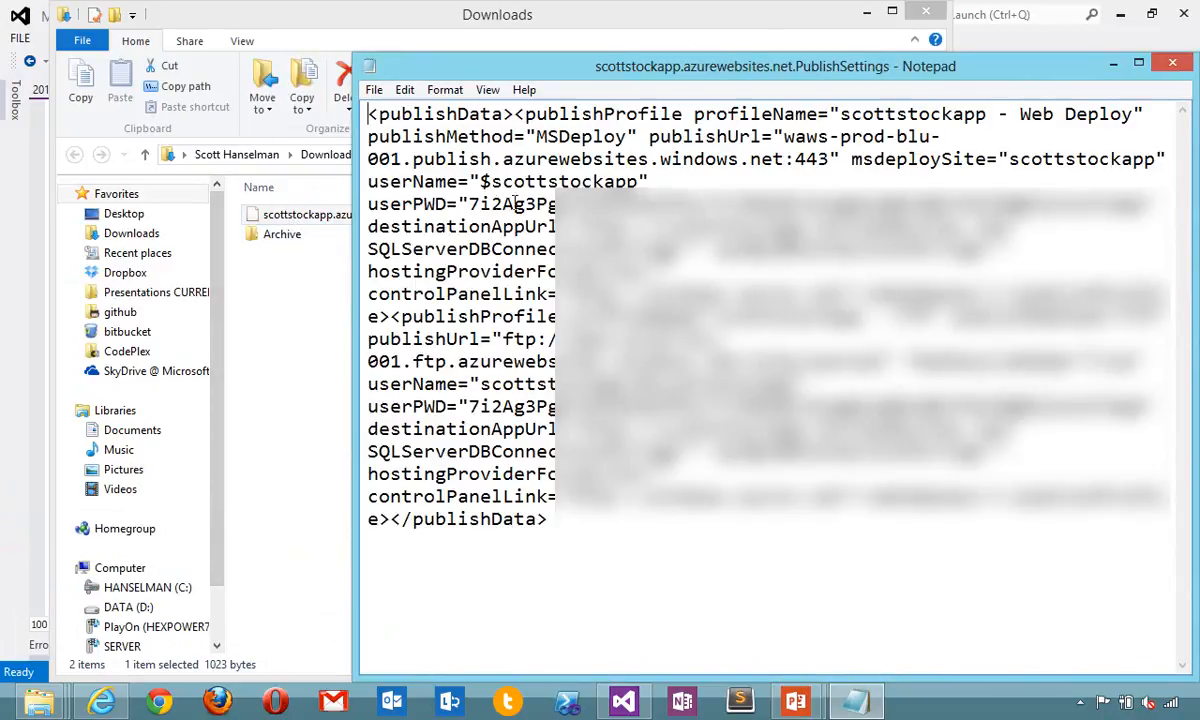
# Highlight the stored userPWD password value in the publish settings, and close Notepad and the Downloads window
pyautogui.click(466, 203)
pyautogui.hotkey('shift', 'End')
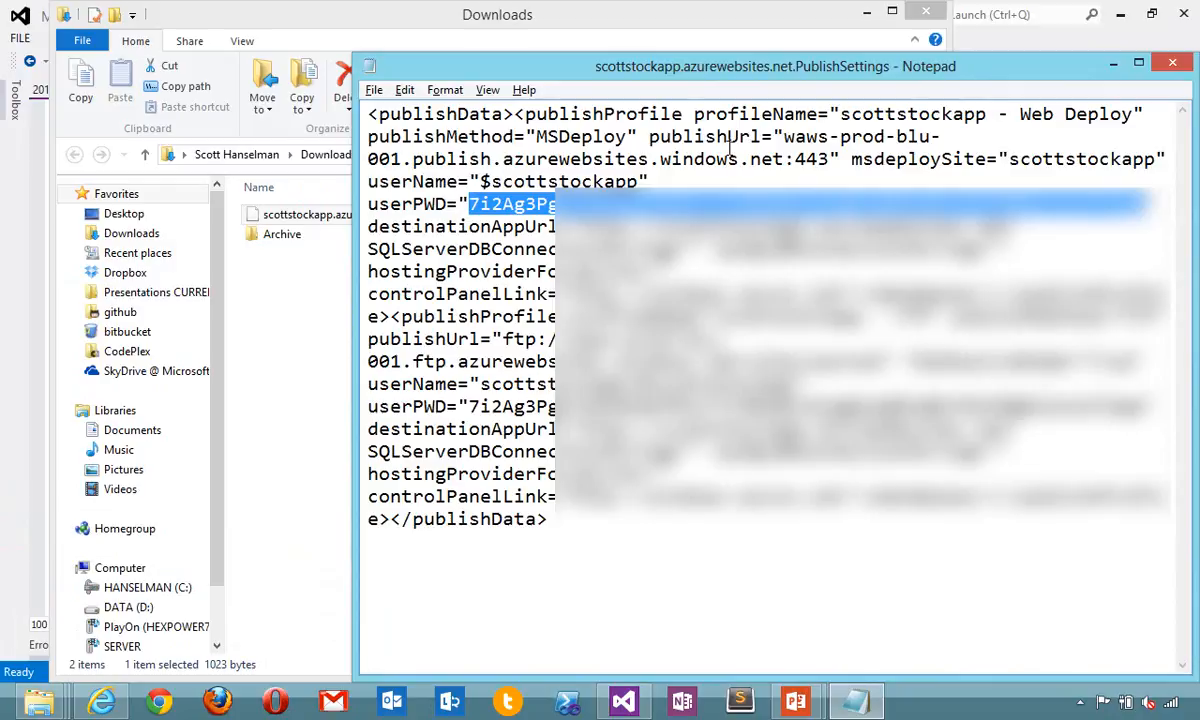
pyautogui.hotkey('alt', 'F4')
pyautogui.click(926, 12)
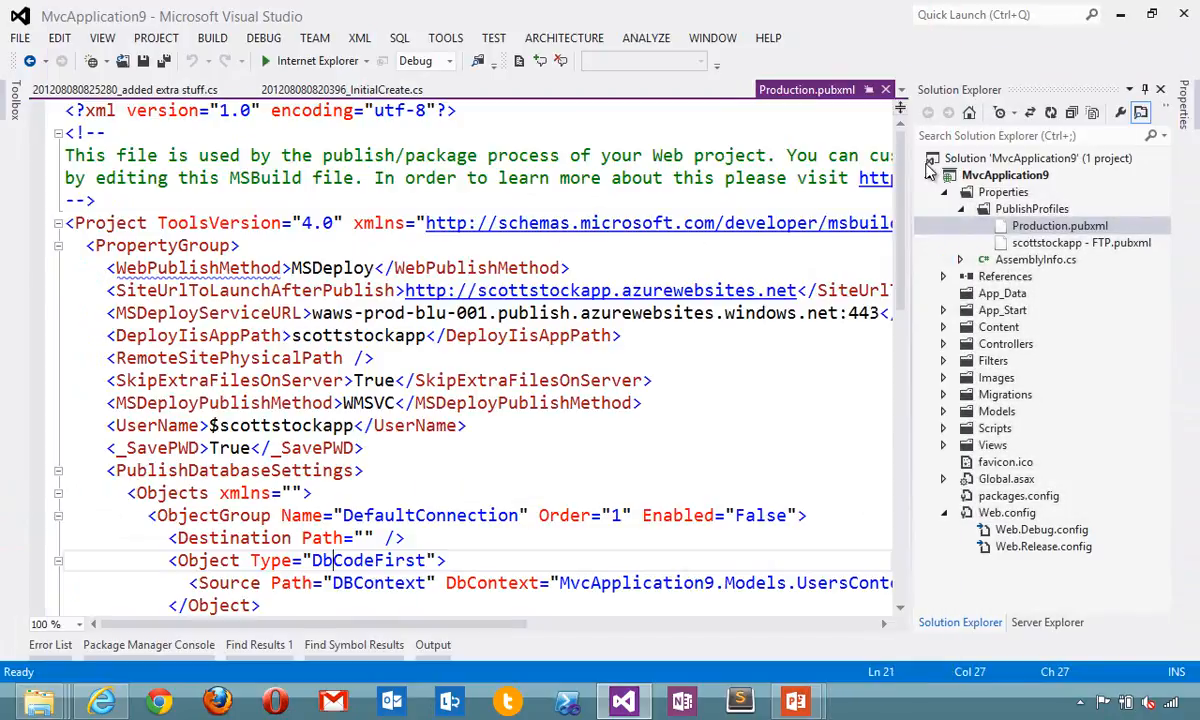
# View the MvcApplication9 project folder in File Explorer and close its window
pyautogui.rightClick(932, 175)
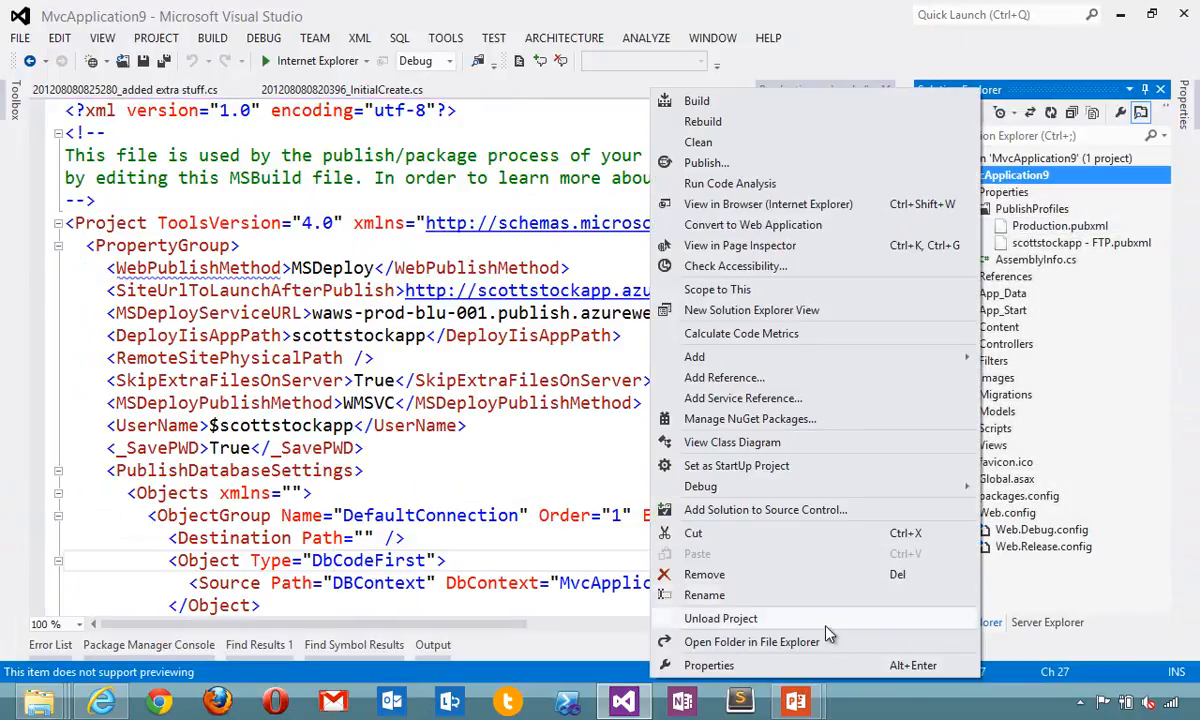
pyautogui.click(826, 641)
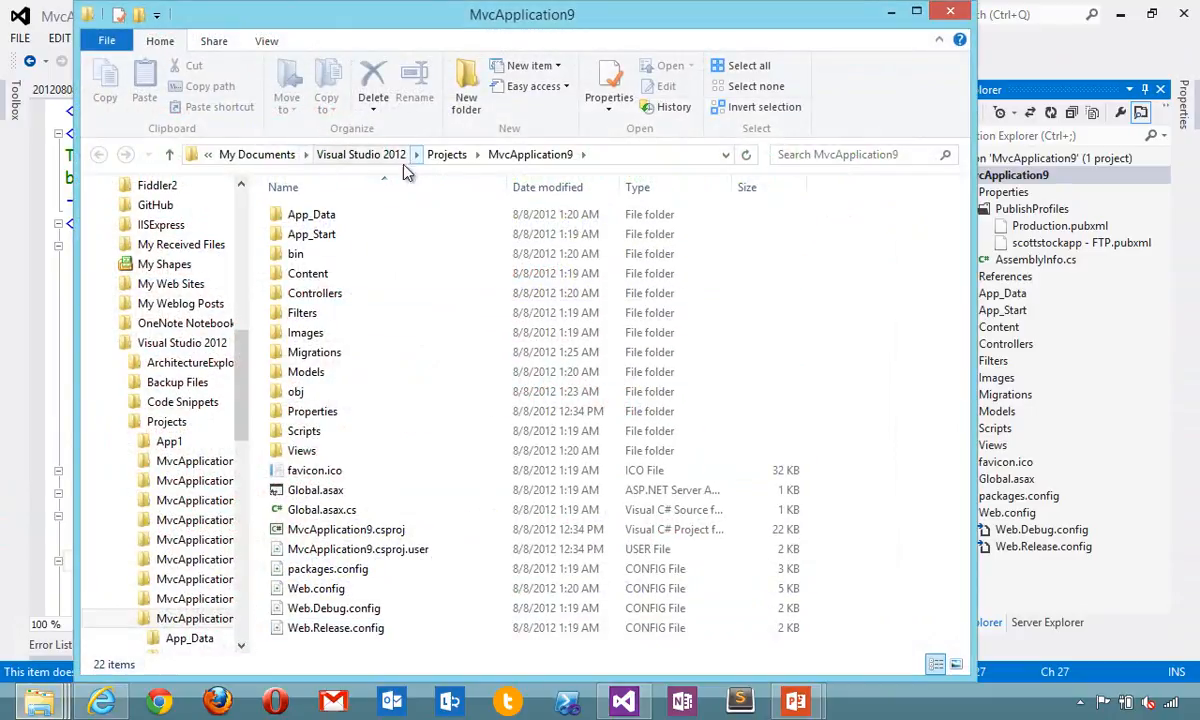
pyautogui.click(950, 12)
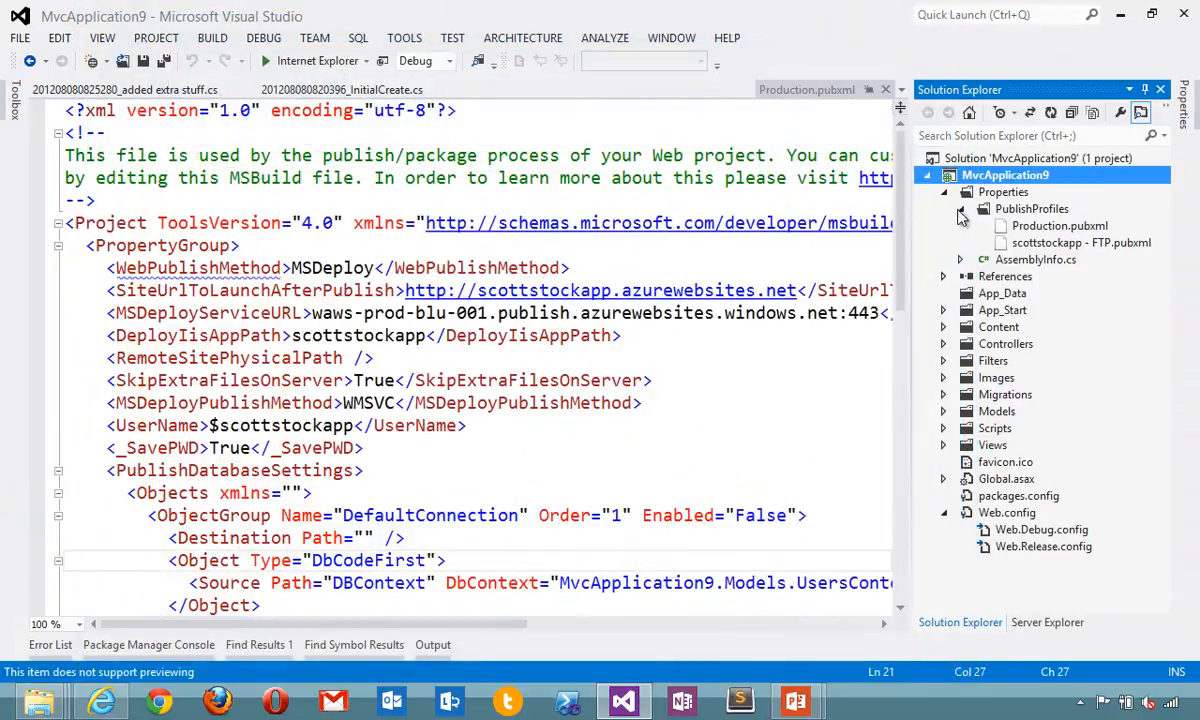
# Open the Developer Command Prompt for VS2012 and change to the Visual Studio 2012\Projects\MvcApplication9 directory
pyautogui.press('super')
pyautogui.write('develop')
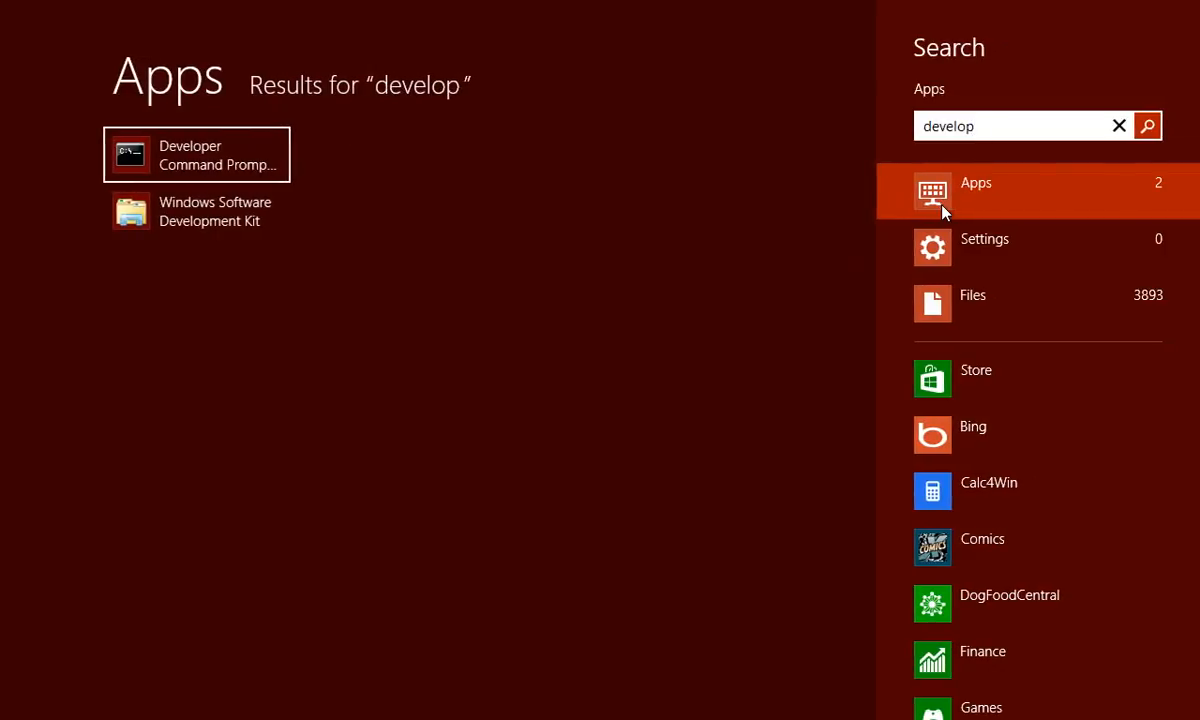
pyautogui.press('Return')
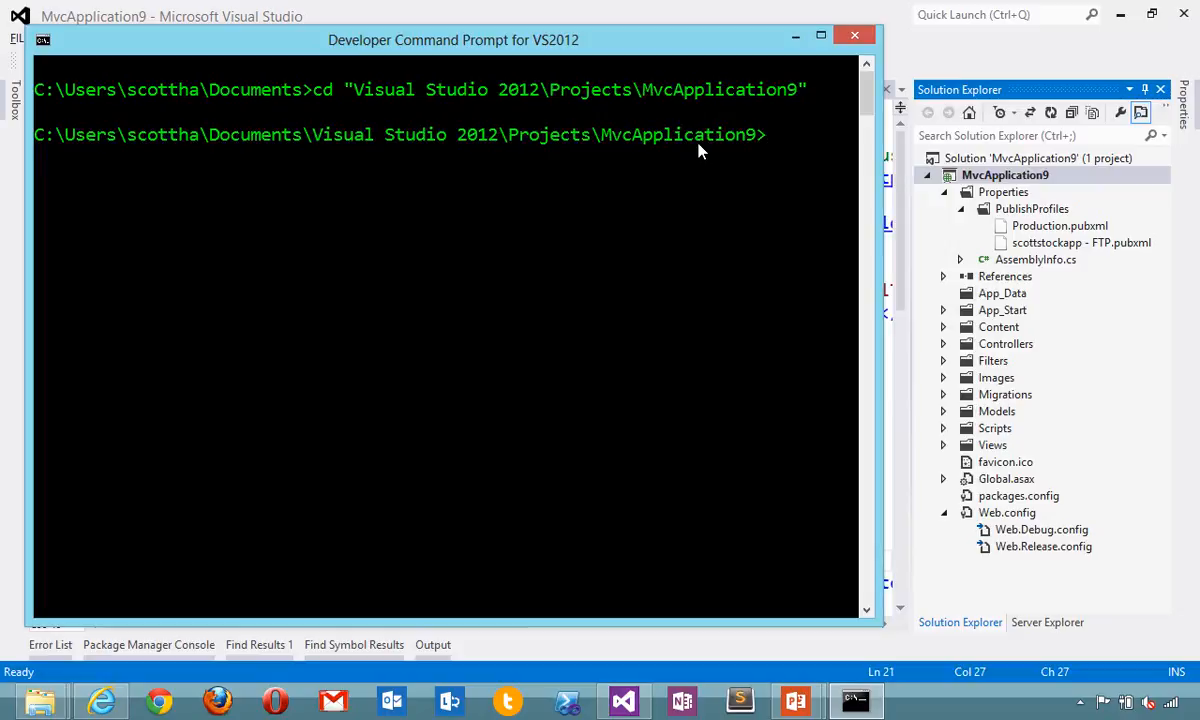
# Enter the msbuild command for MvcApplication9.csproj with the properties /p:DeployOnBuild=true;PublishProfile=Production
pyautogui.write('msbuild')
pyautogui.write(' Mvc')
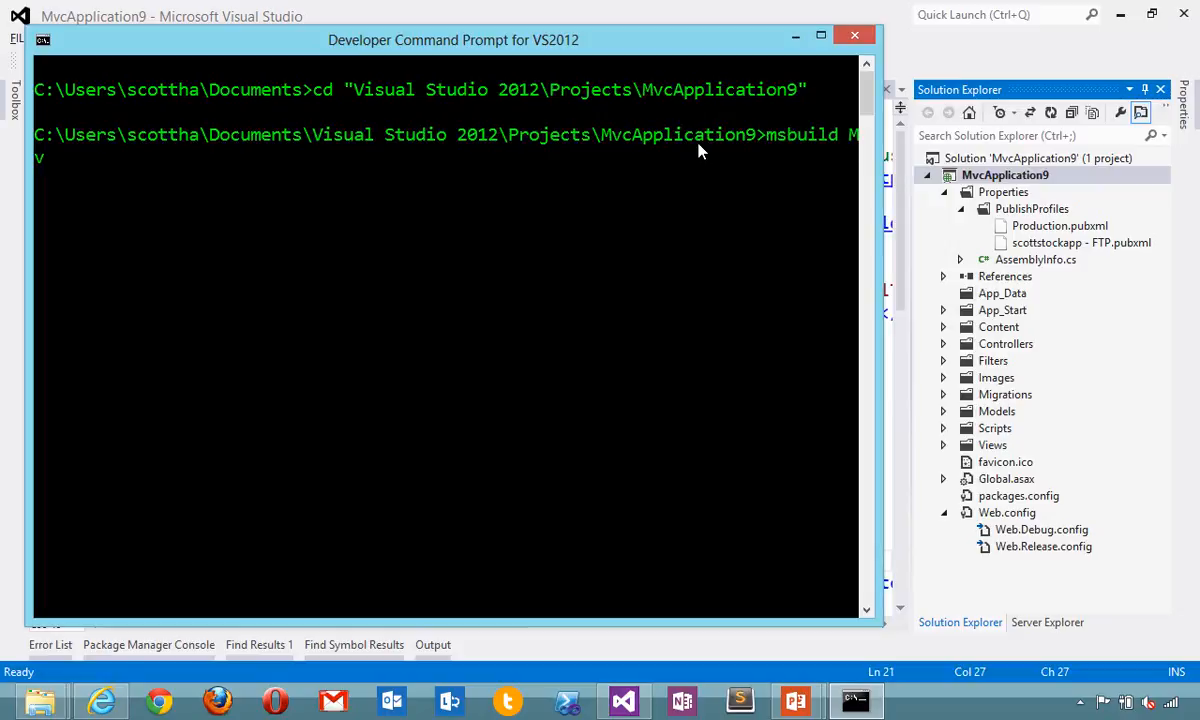
pyautogui.press('Tab')
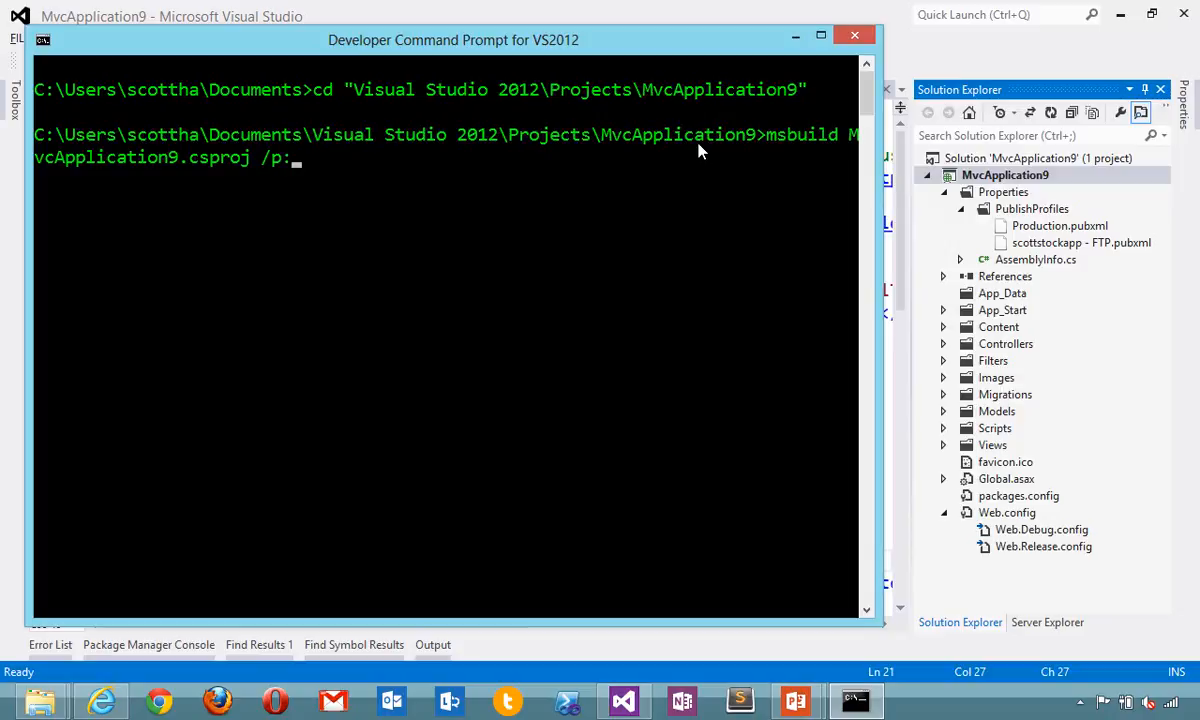
pyautogui.write('/p:Deploy')
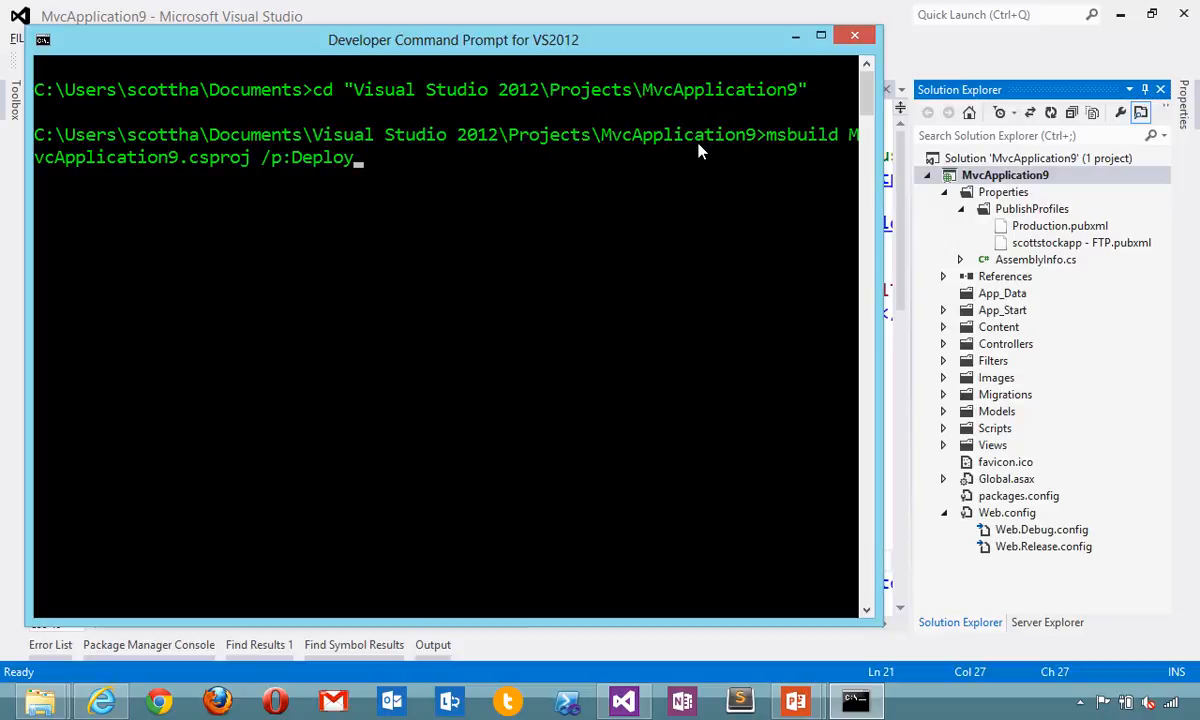
pyautogui.write('OnBuild')
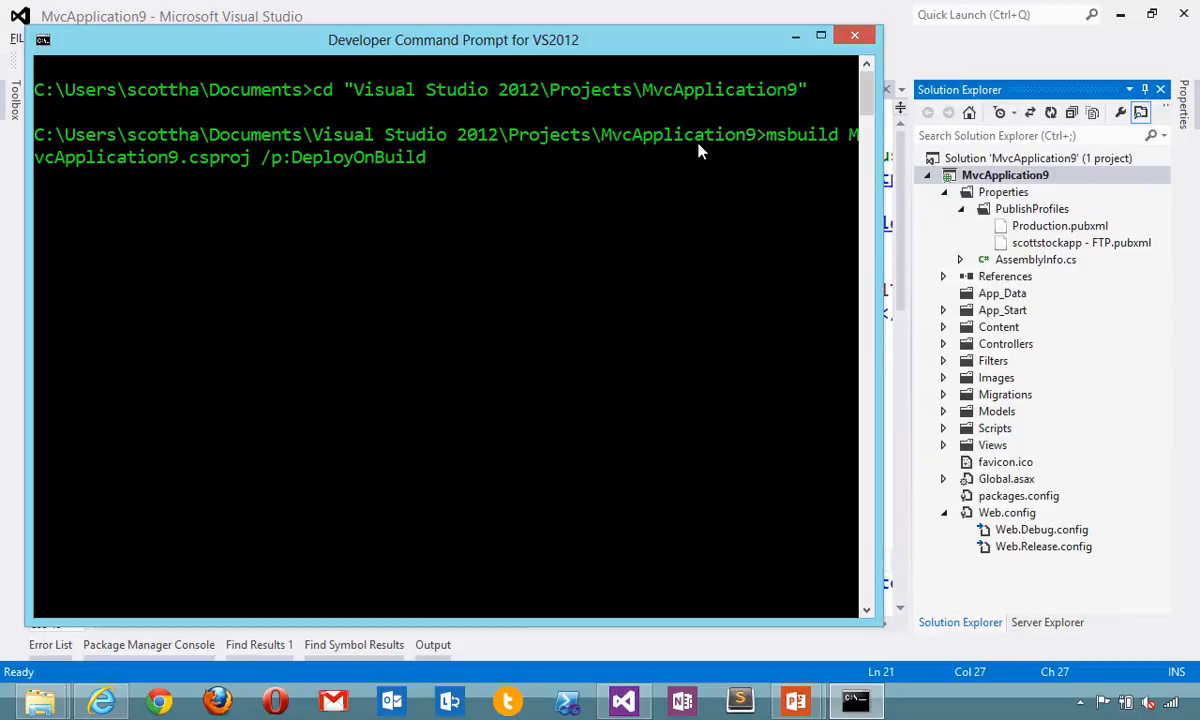
pyautogui.write('=true;PublishPor')
pyautogui.press('BackSpace')
pyautogui.press('BackSpace')
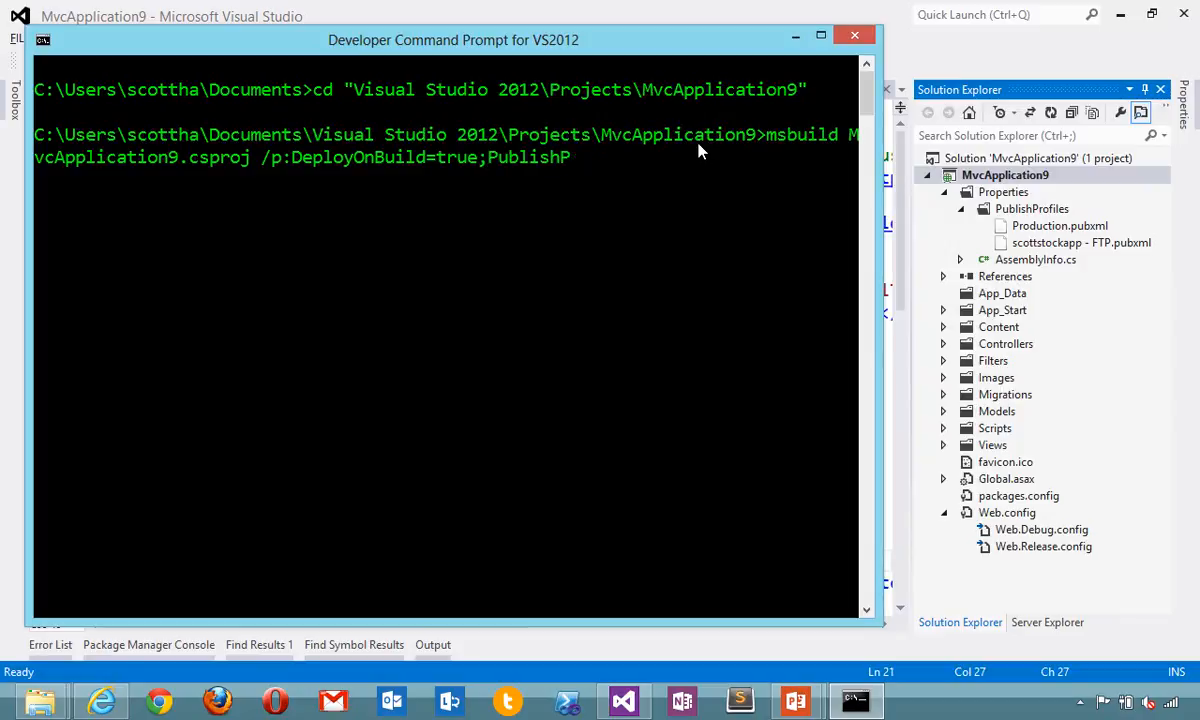
pyautogui.write('rofile=Production')
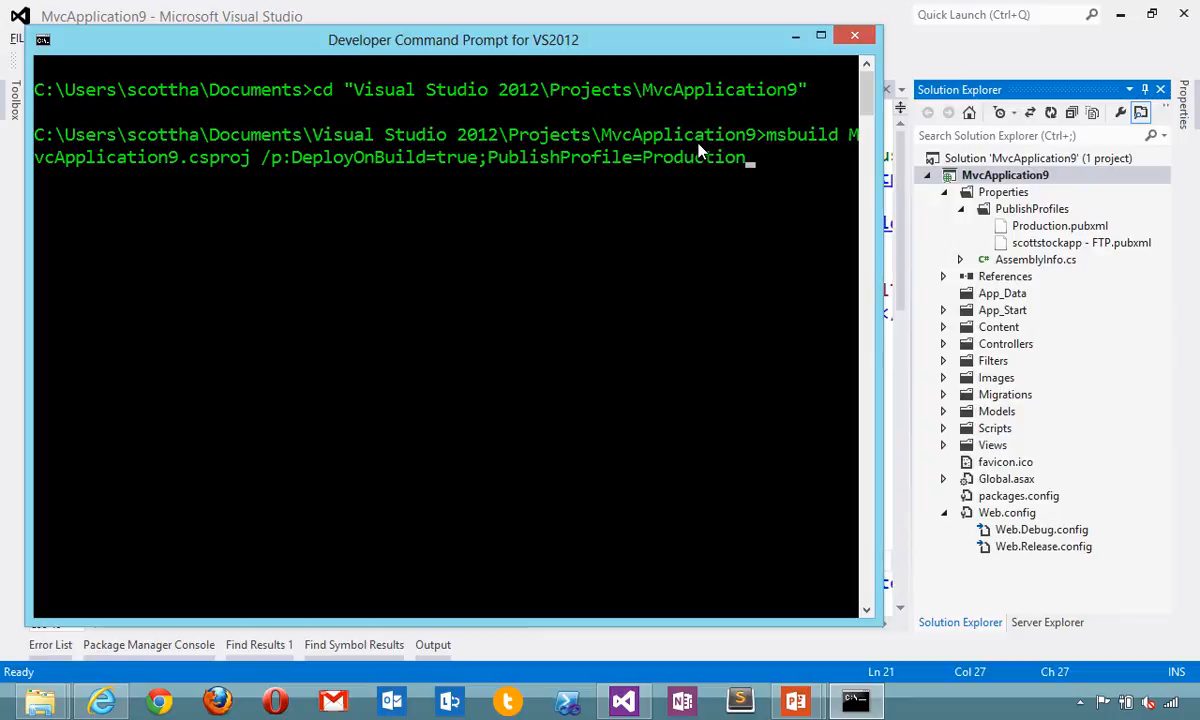
# Append AllowUntrustedCertificate=true and the Password property with the pasted publish password to the msbuild command, and run it
pyautogui.write(';Alo')
pyautogui.press('BackSpace')
pyautogui.write('lowUntrustedCertificate=true')
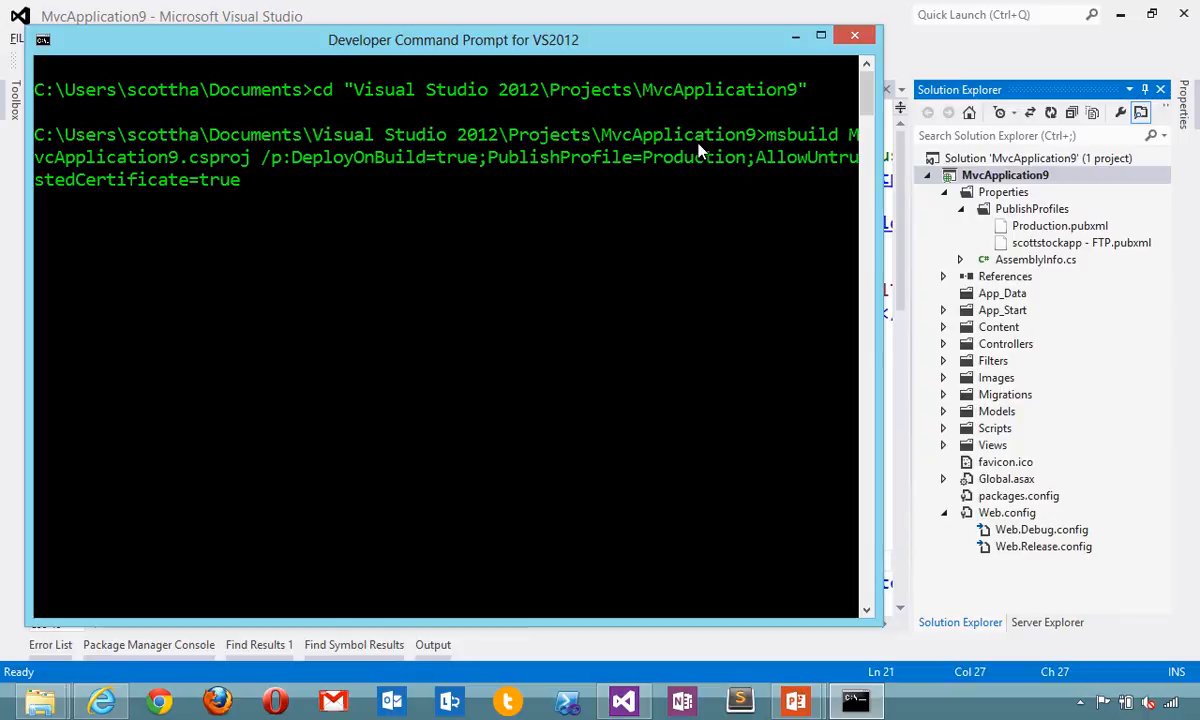
pyautogui.write(';Password')
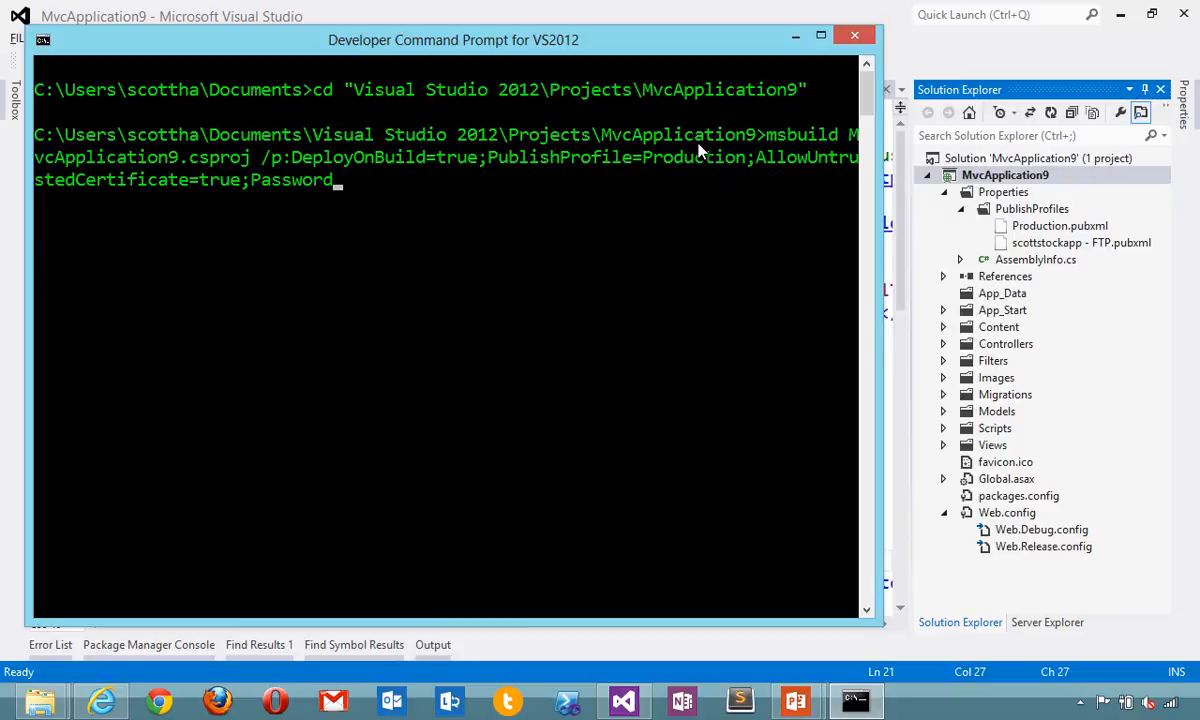
pyautogui.write('=')
pyautogui.rightClick(700, 150)
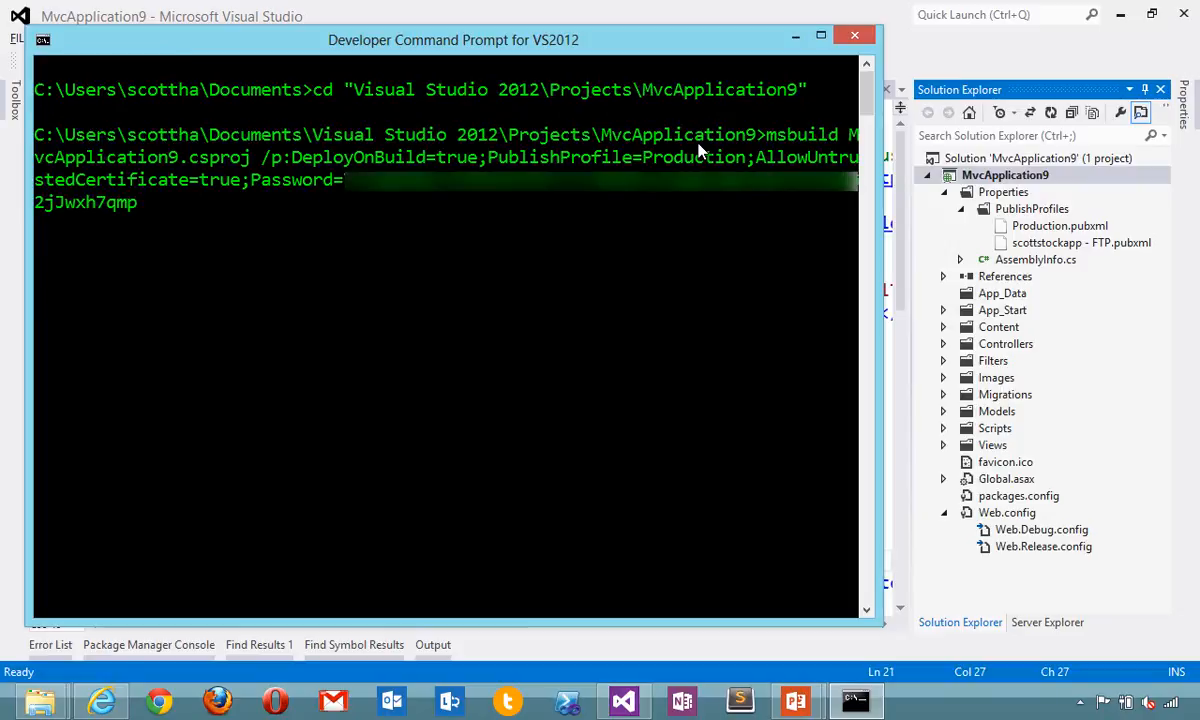
pyautogui.press('Return')
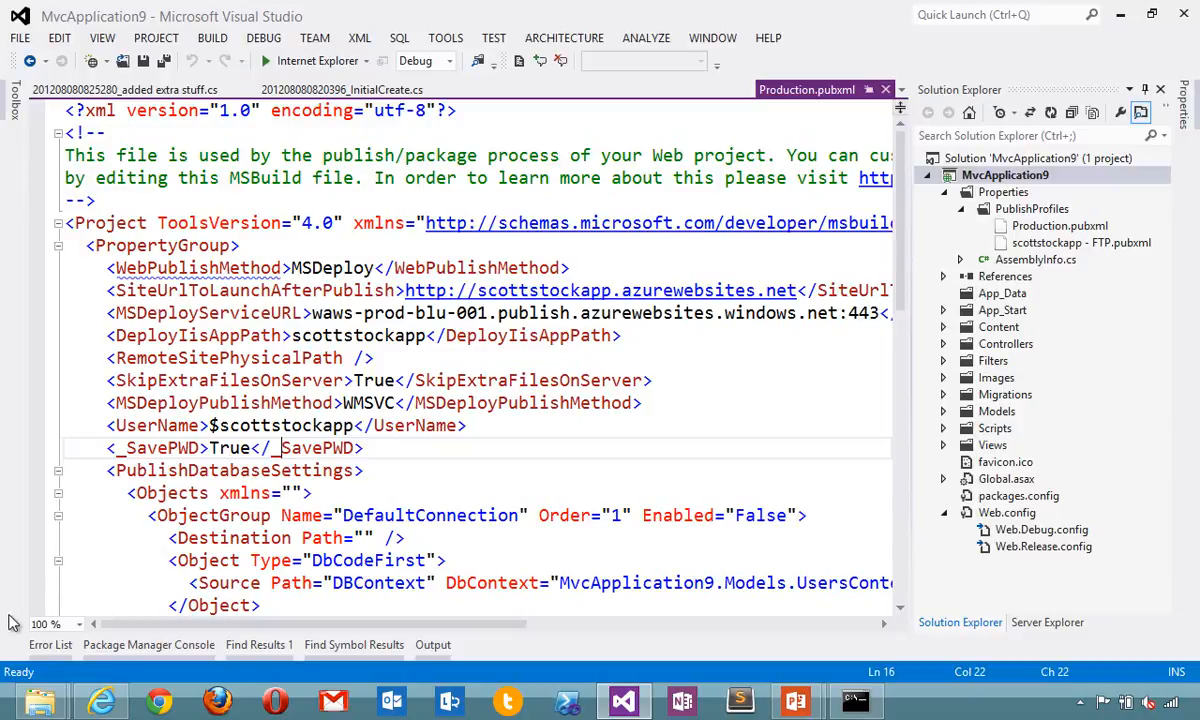
# Add the Web.Production.config file from the Desktop folder to the MvcApplication9 project in Visual Studio
pyautogui.press('super+e')
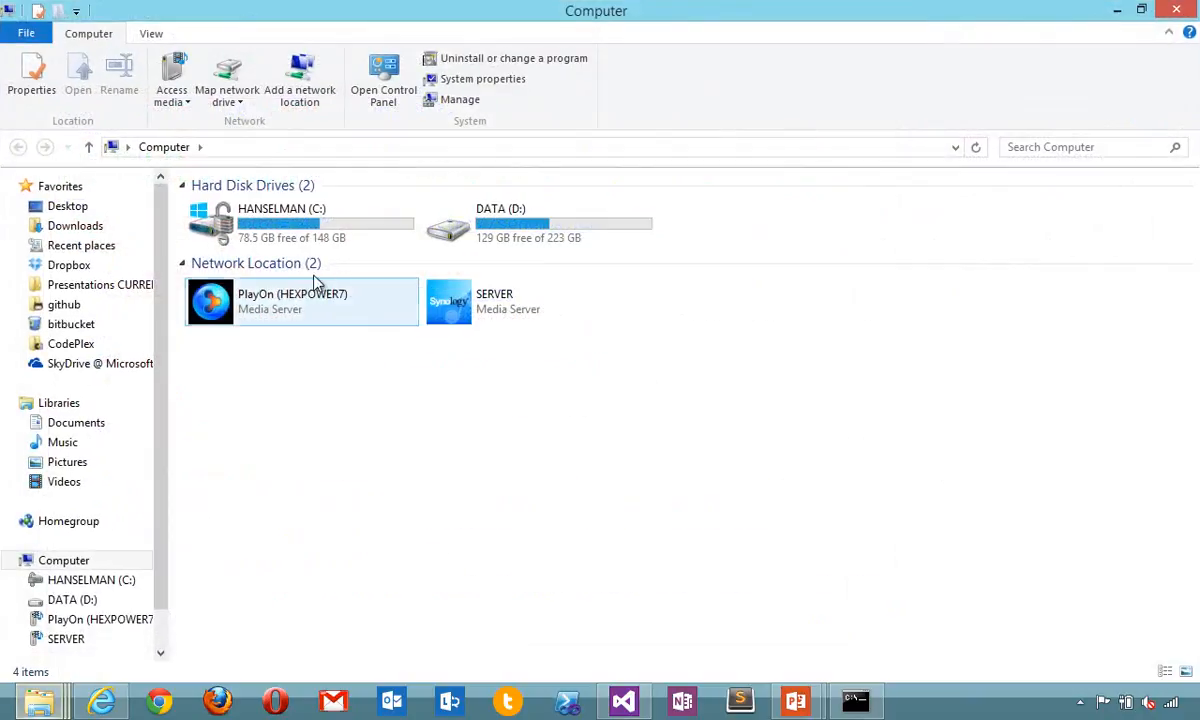
pyautogui.click(76, 214)
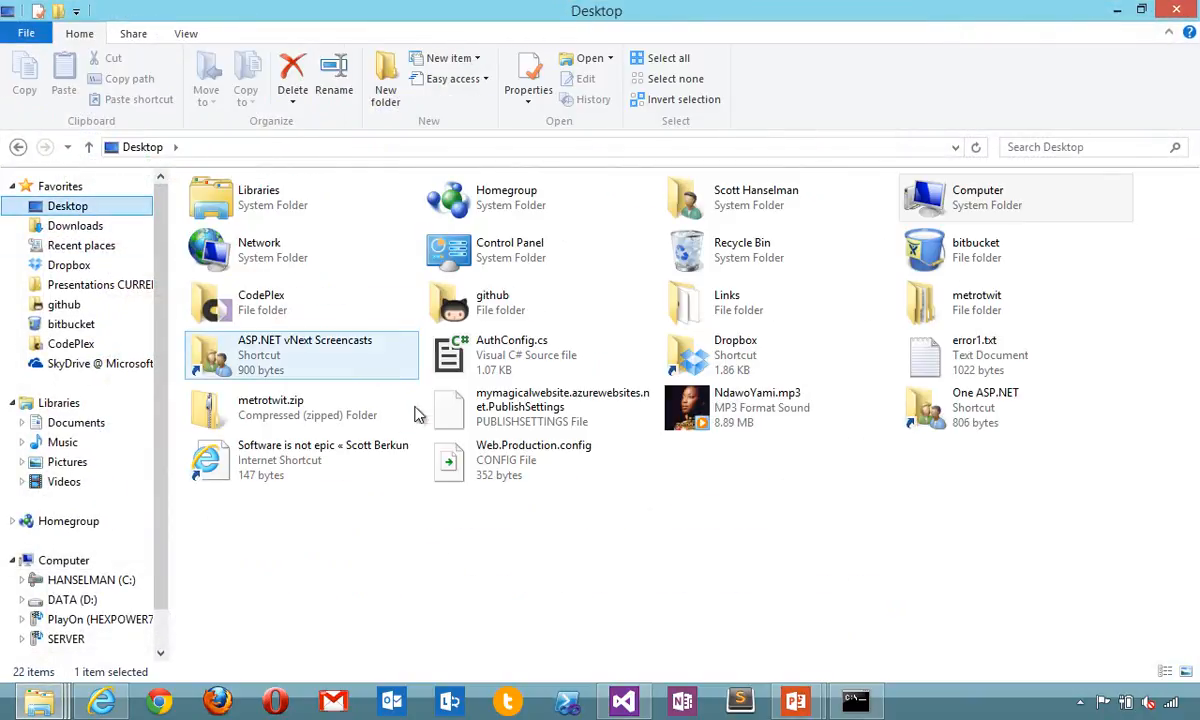
pyautogui.moveTo(474, 458); pyautogui.dragTo(985, 185)
pyautogui.hotkey('alt', 'Tab')
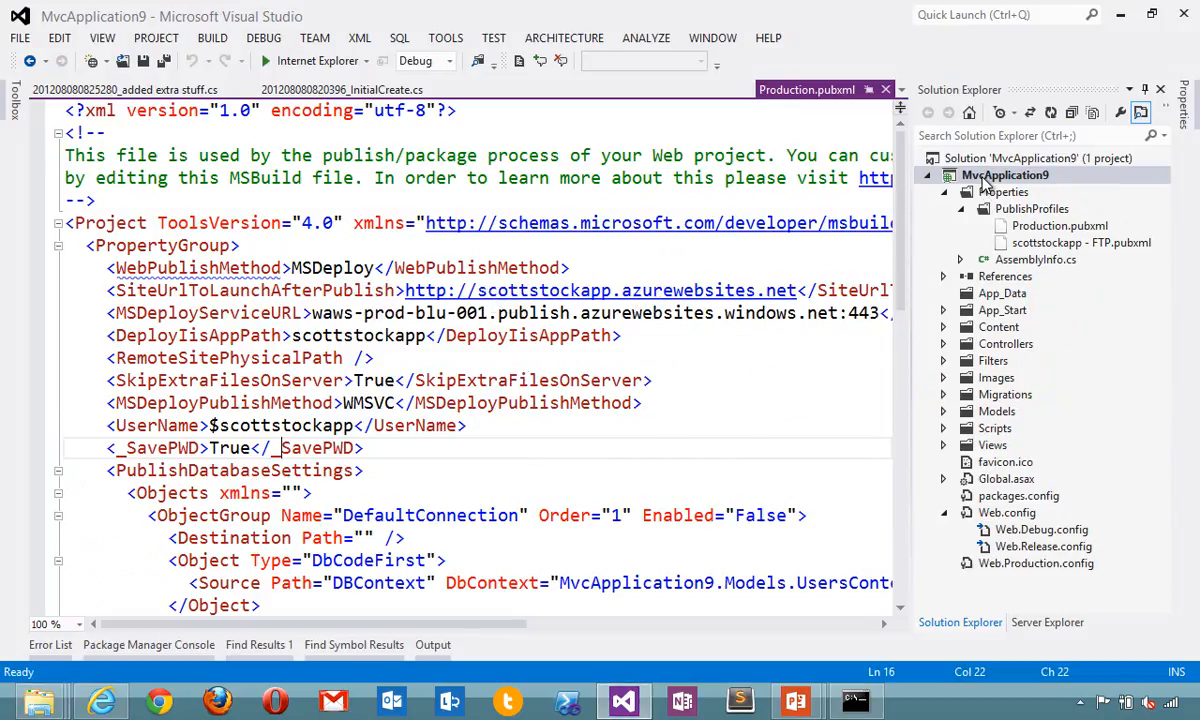
# Examine the fancyPants app setting transform in Web.Production.config and the compilation transform in Web.Release.config
pyautogui.click(1010, 563)
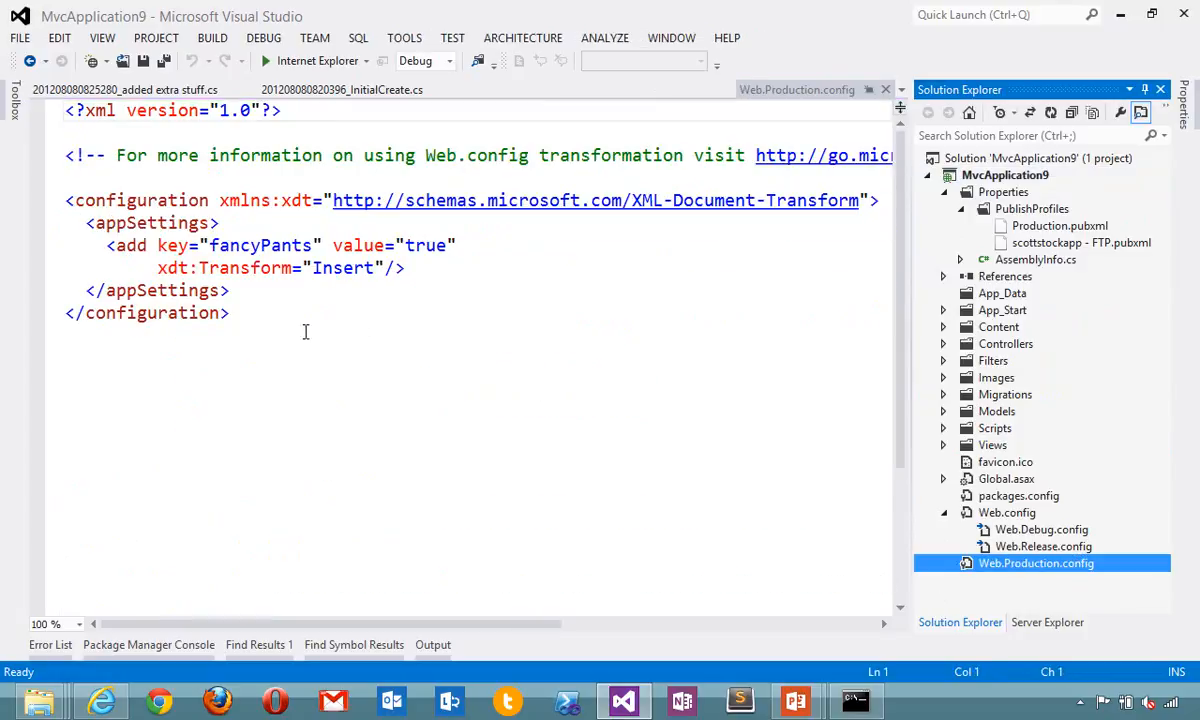
pyautogui.moveTo(86, 245); pyautogui.dragTo(430, 267)
pyautogui.click(450, 279)
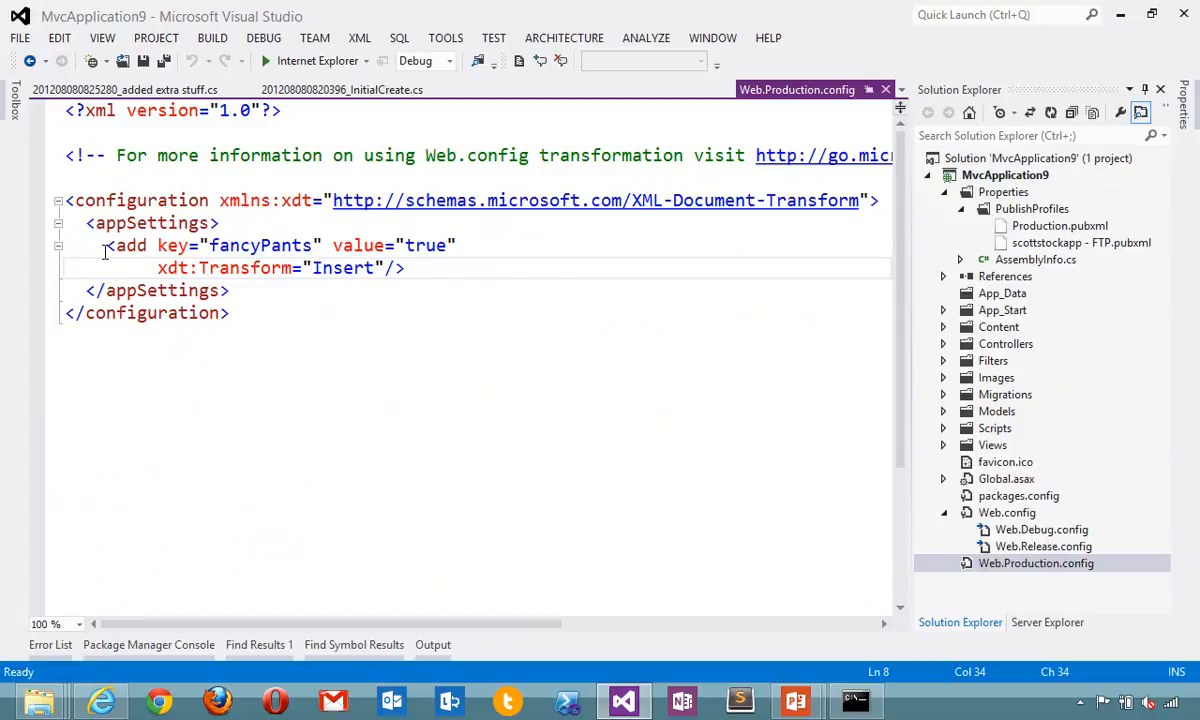
pyautogui.moveTo(94, 245); pyautogui.dragTo(488, 240)
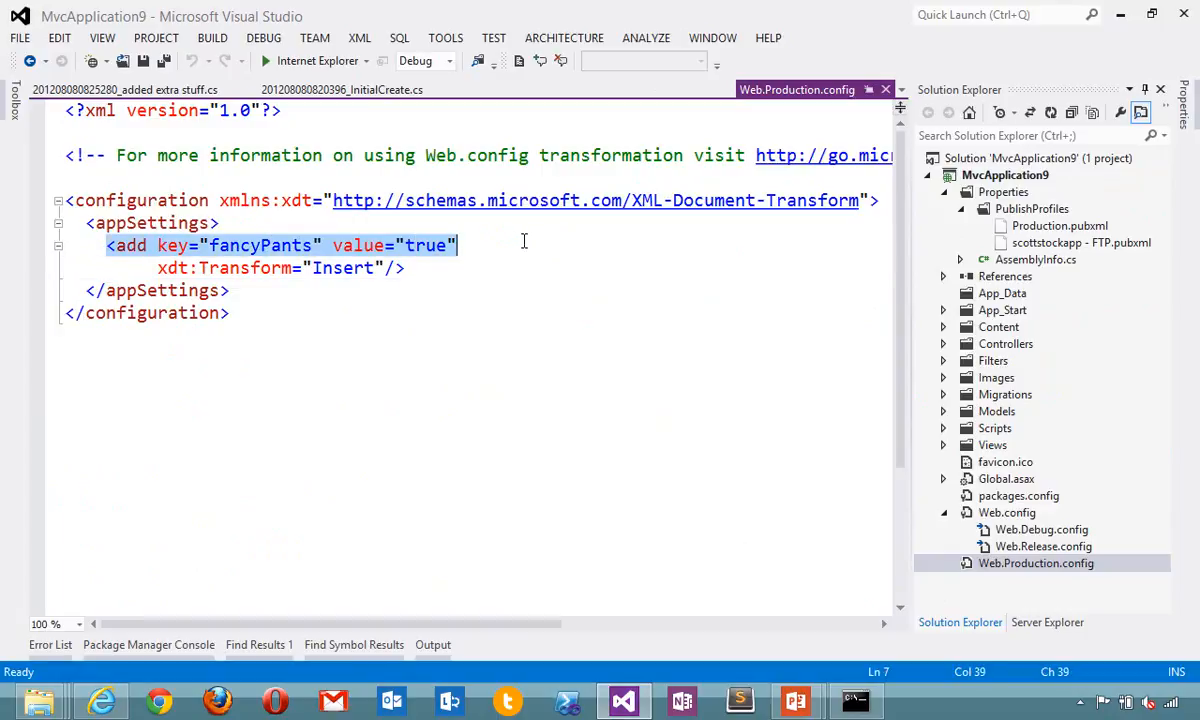
pyautogui.click(477, 274)
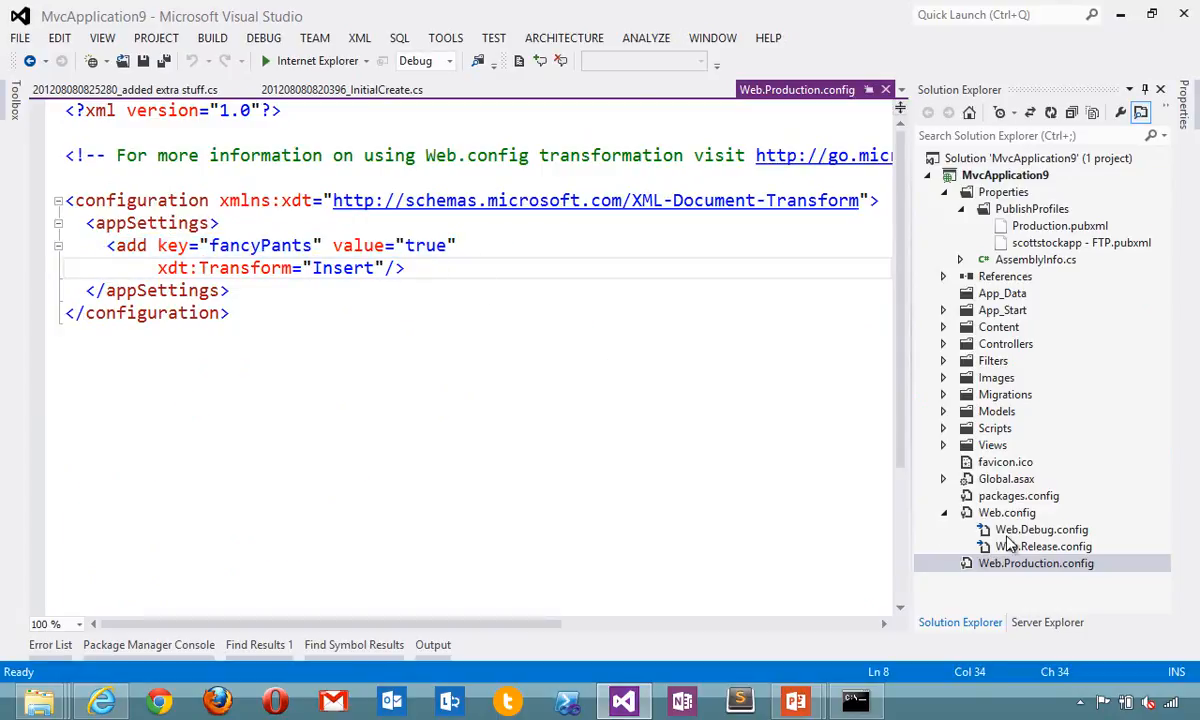
pyautogui.click(1042, 546)
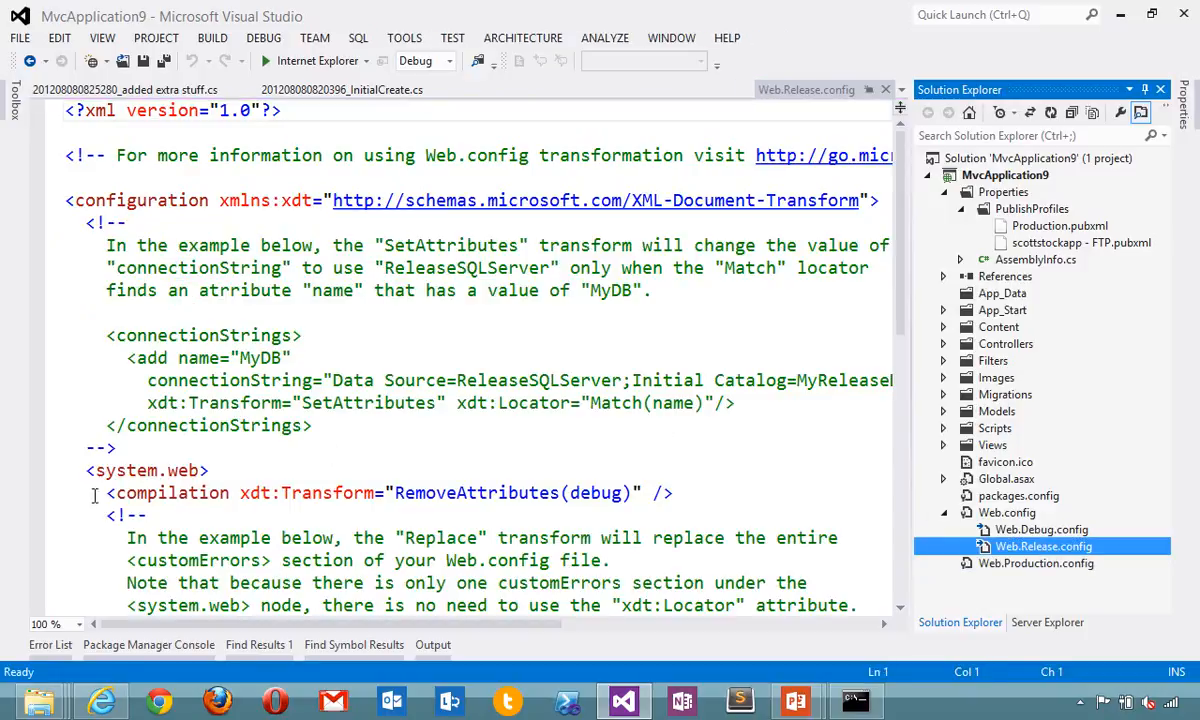
pyautogui.moveTo(86, 486); pyautogui.dragTo(690, 493)
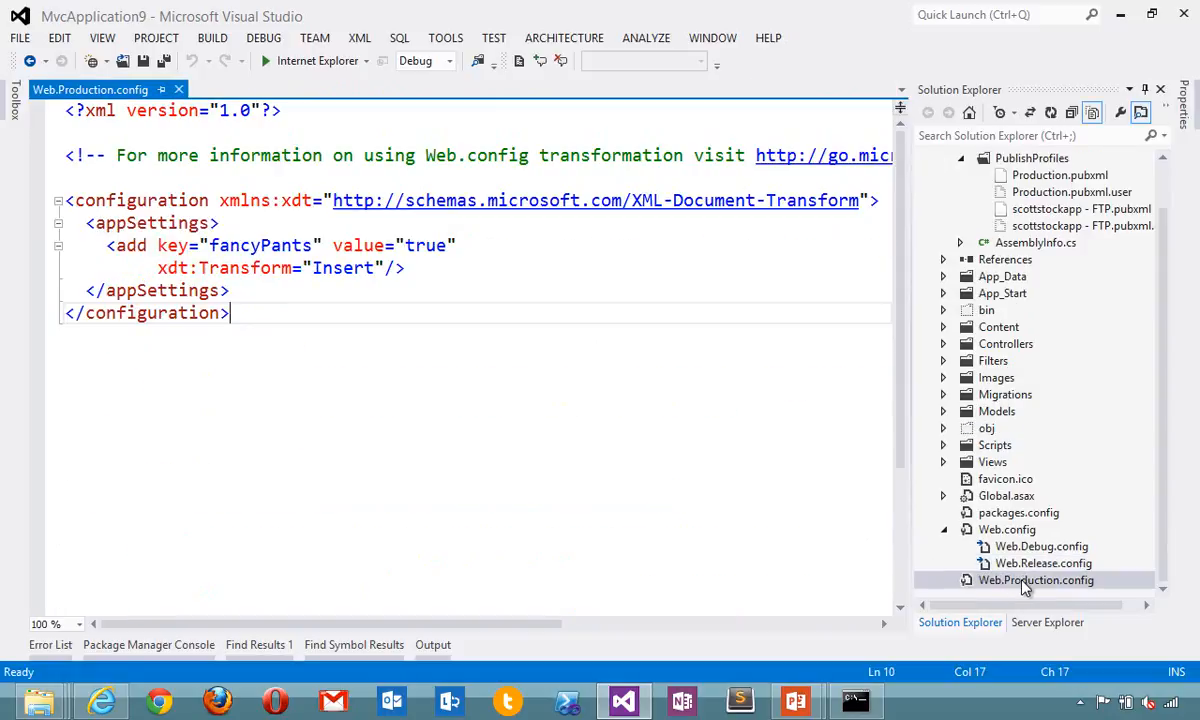
# Preview the Web.Production.config transform and examine the fancyPants line in the transformed Web.config
pyautogui.rightClick(975, 582)
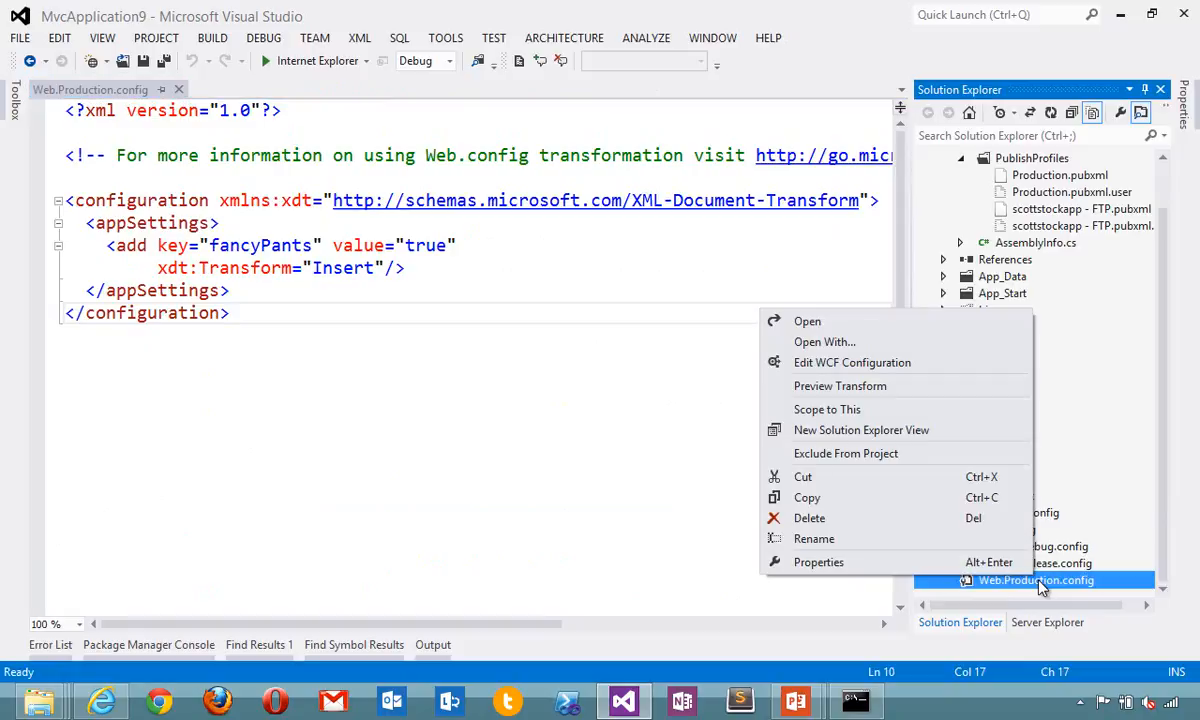
pyautogui.click(829, 390)
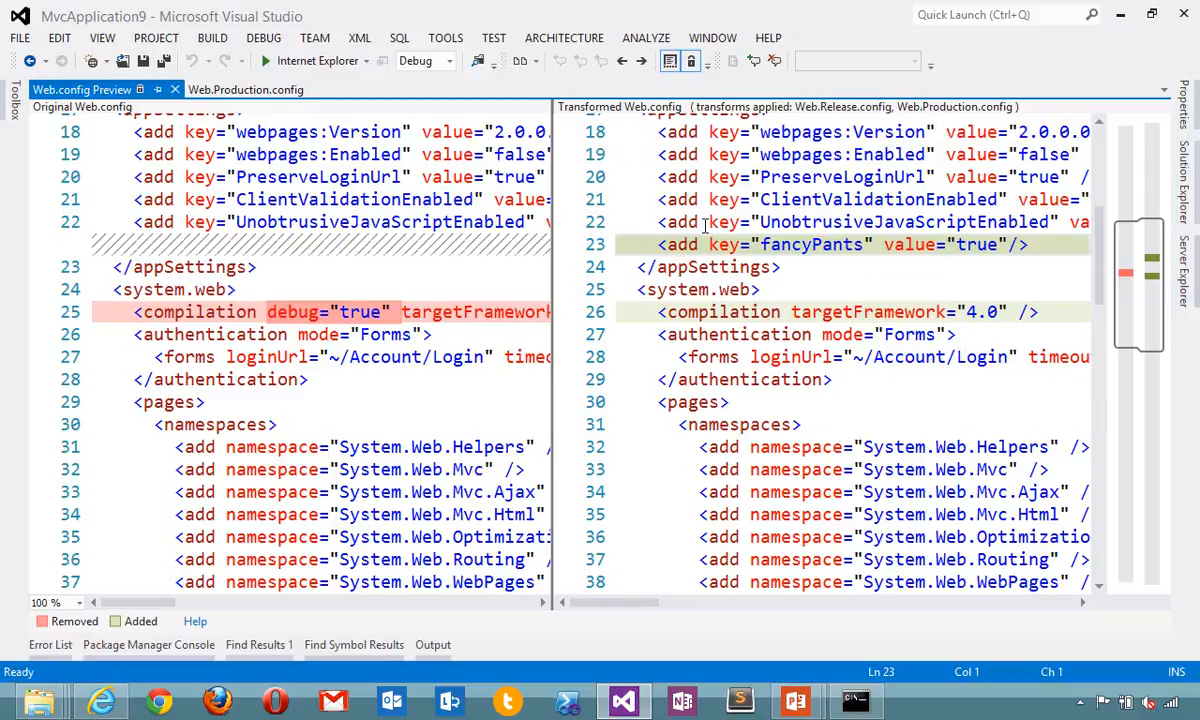
pyautogui.moveTo(620, 244); pyautogui.dragTo(1005, 254)
pyautogui.click(1000, 245)
pyautogui.click(1184, 180)
pyautogui.click(755, 244)
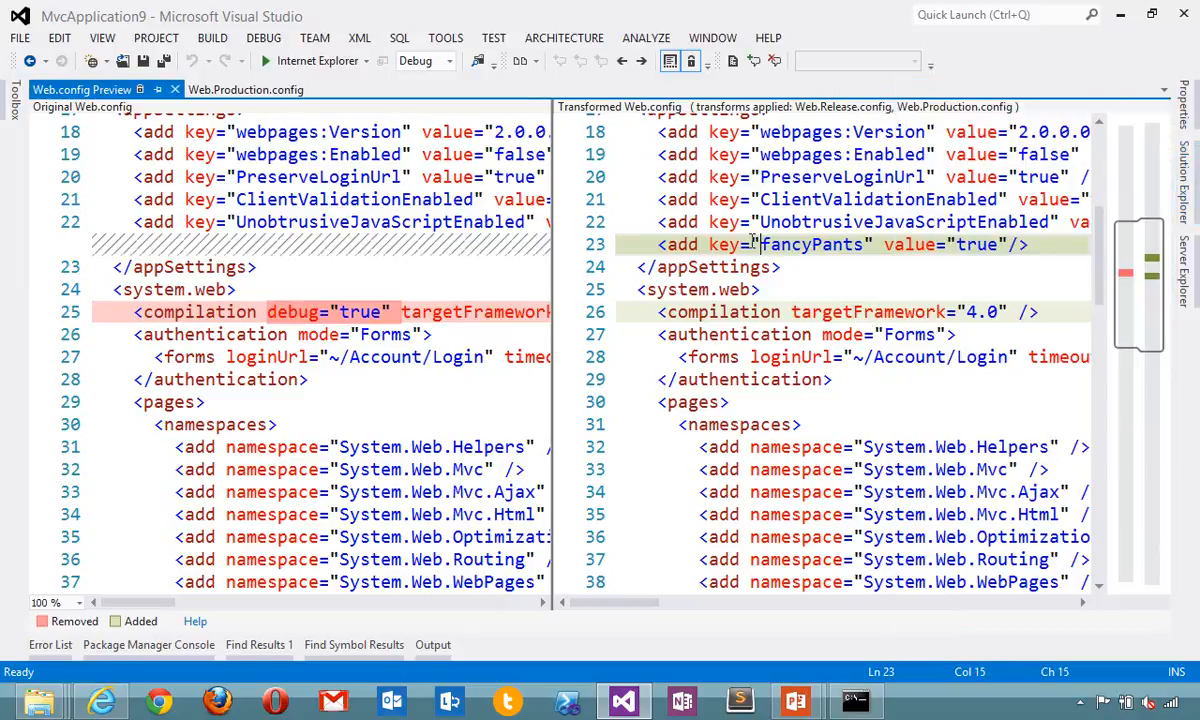